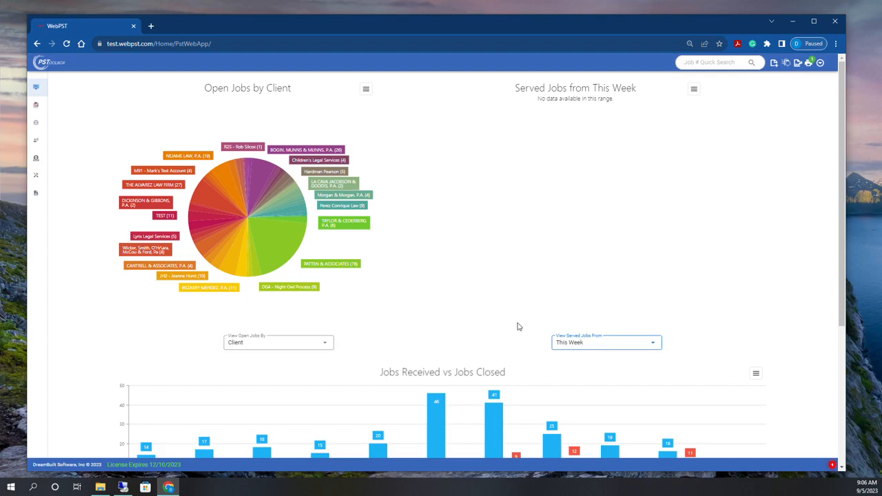
# Go from the dashboard to the Search Jobs list of 388 unfinished jobs
pyautogui.click(41, 112)
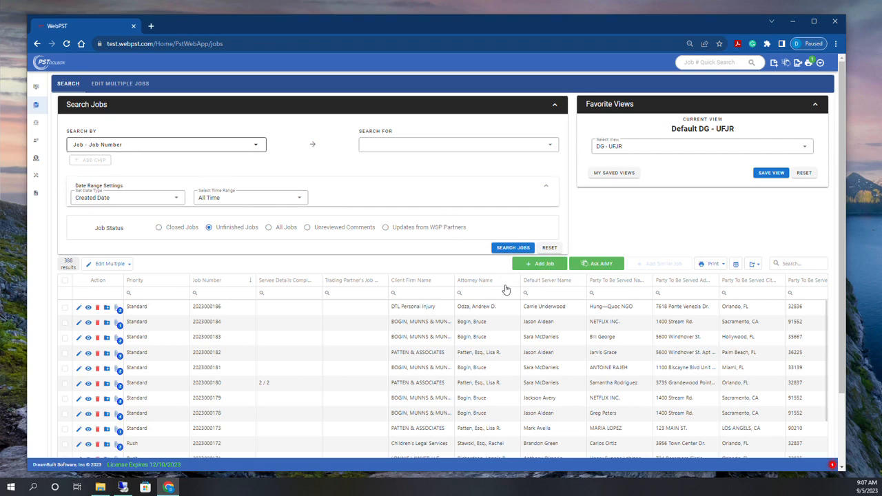
# Open the Rush-priority Children's Legal Services job from the job list for editing
pyautogui.click(79, 444)
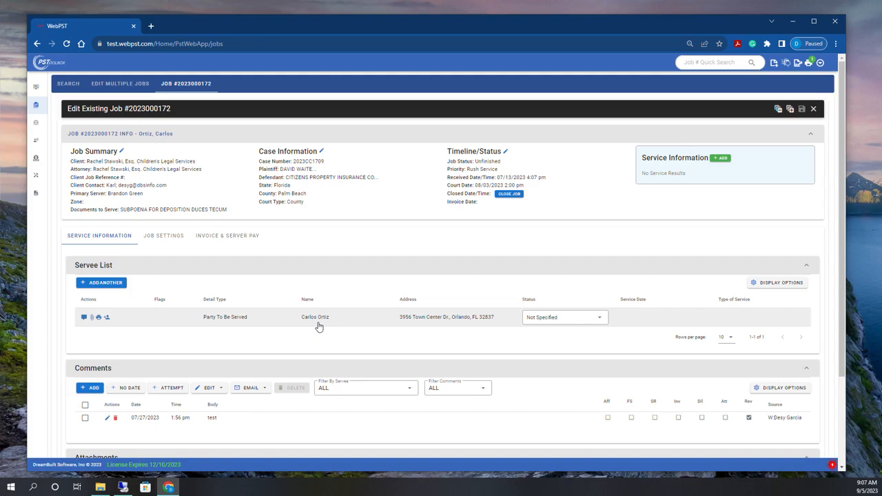
# Add service details to the job, keeping the original server after cancelling a server change
pyautogui.click(719, 163)
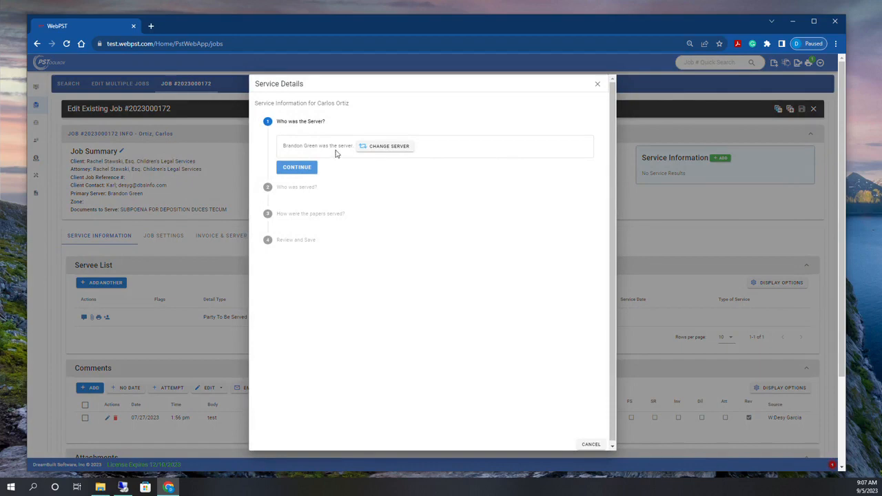
pyautogui.click(381, 148)
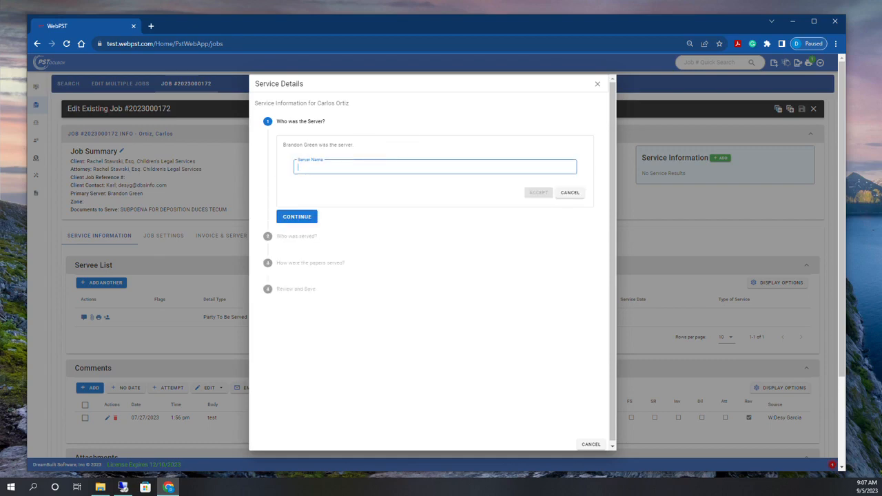
pyautogui.write('desy')
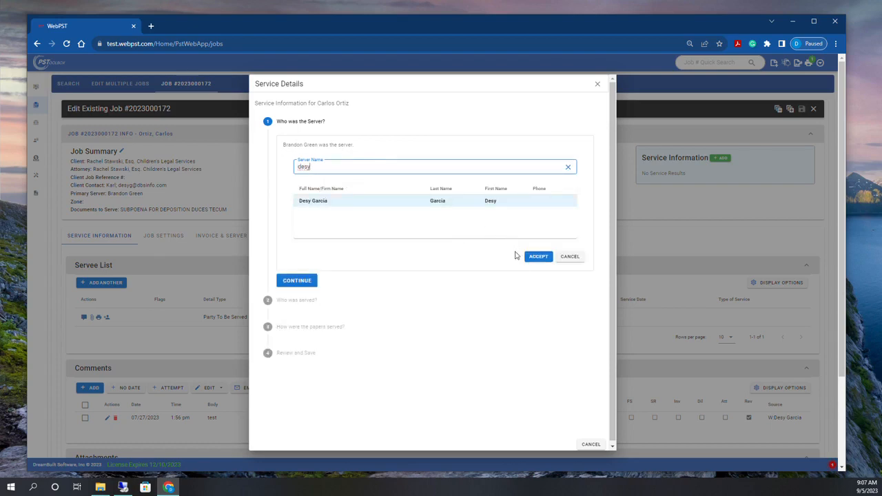
pyautogui.click(579, 256)
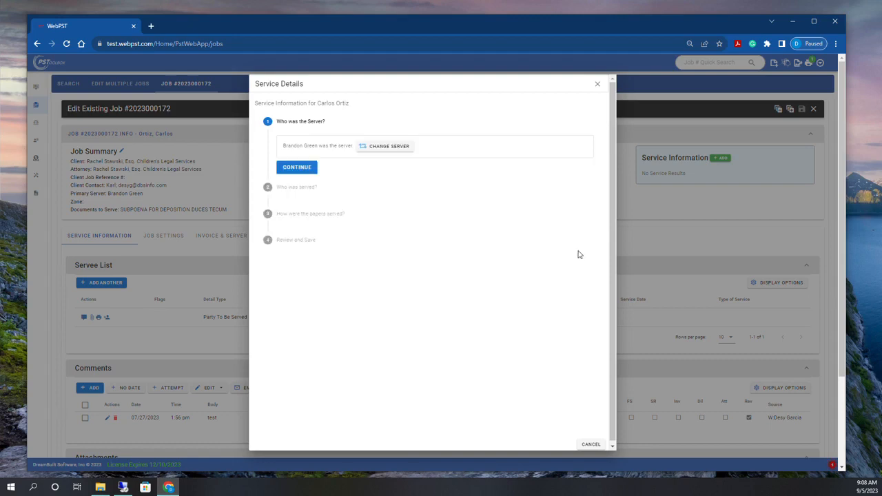
pyautogui.click(295, 171)
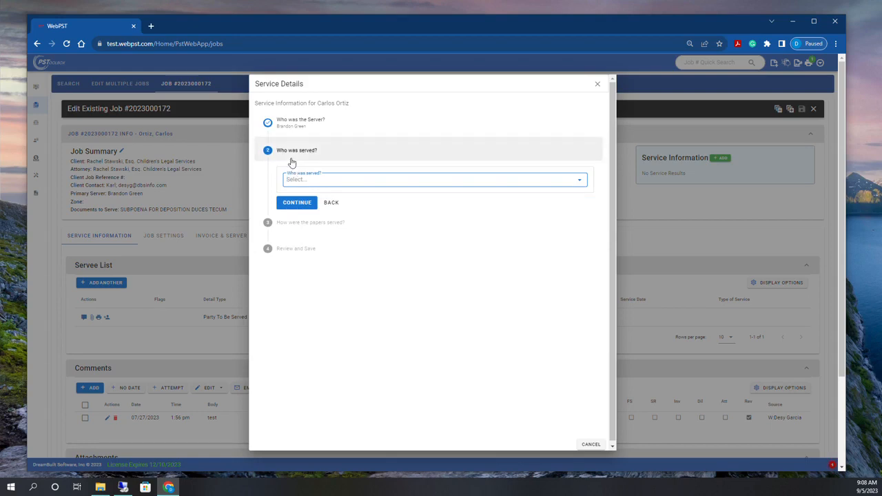
# Choose the listed party at his address as the person served
pyautogui.click(301, 183)
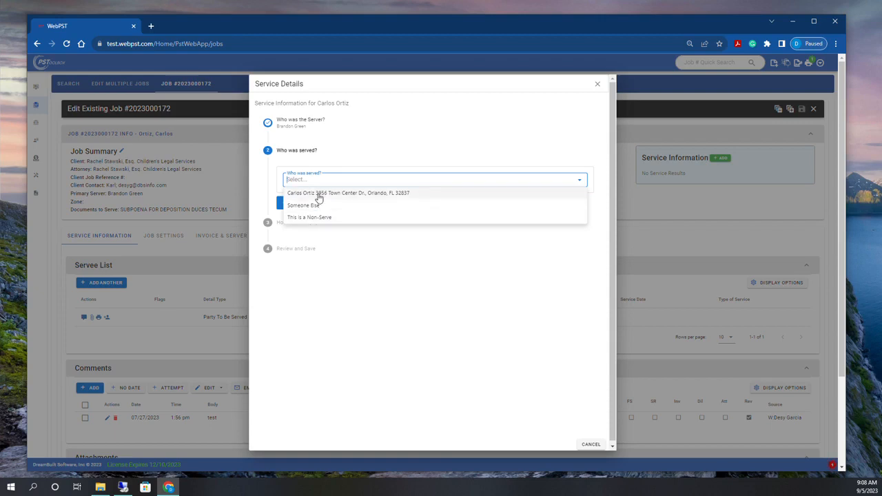
pyautogui.click(317, 195)
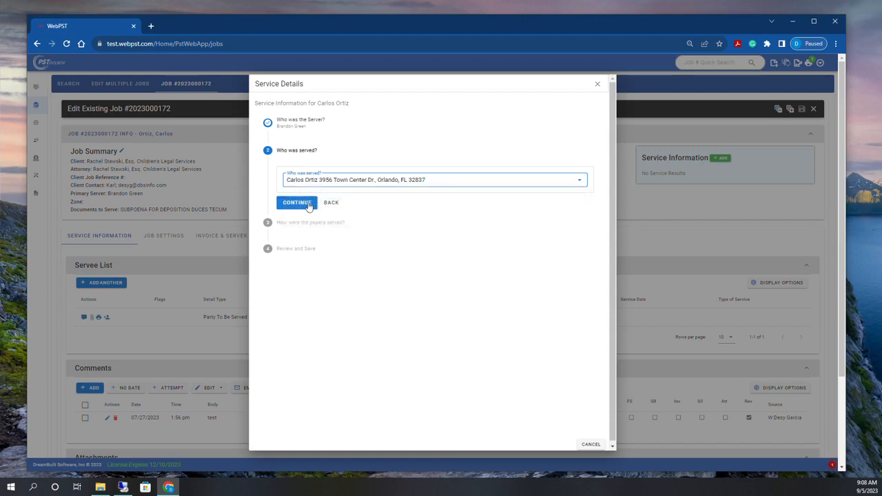
pyautogui.click(307, 203)
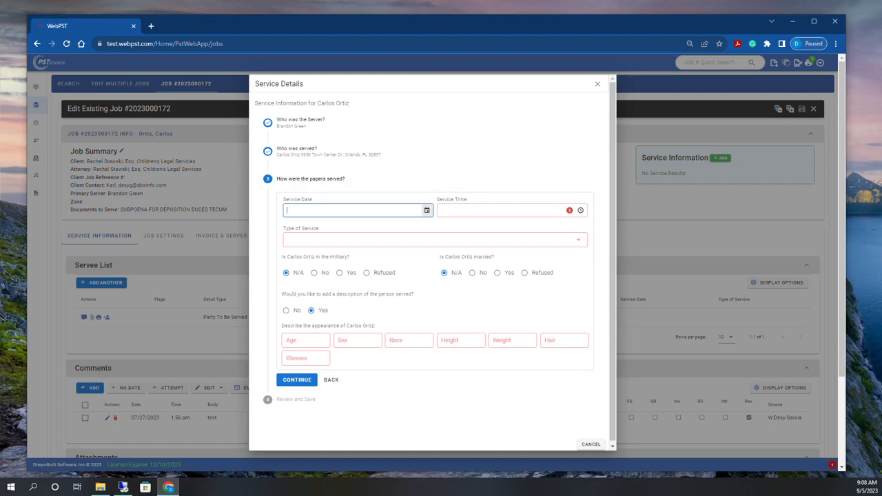
# Set the service date and time to today, 09/05/2023 9:08 AM, with type INDIVIDUAL/PERSONAL
pyautogui.press('t')
pyautogui.press('Tab')
pyautogui.press('t')
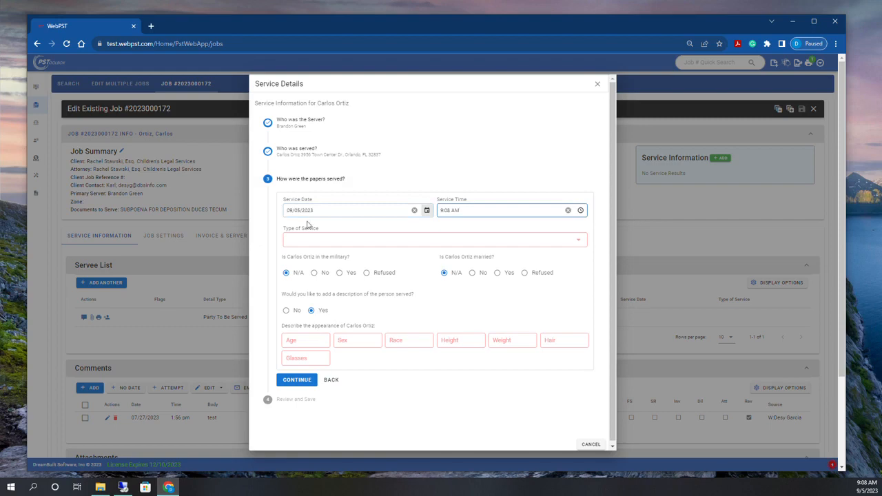
pyautogui.click(308, 240)
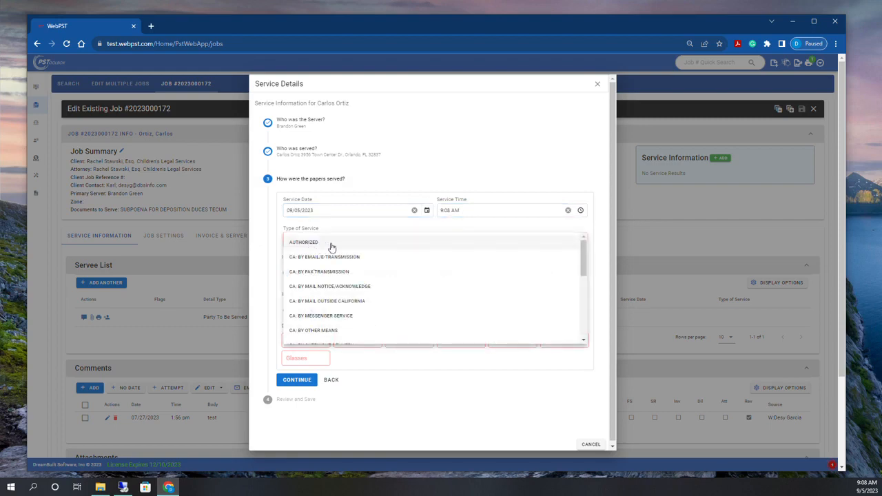
pyautogui.scroll(-8, 330, 247)
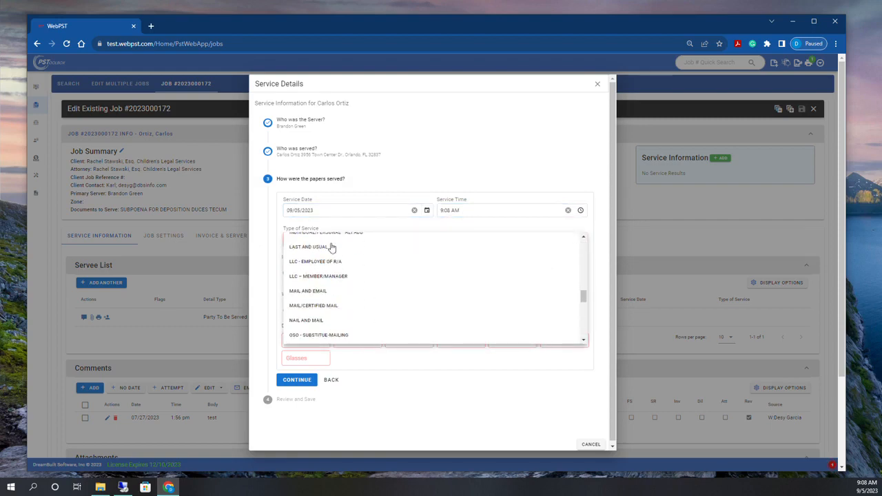
pyautogui.scroll(-10, 331, 247)
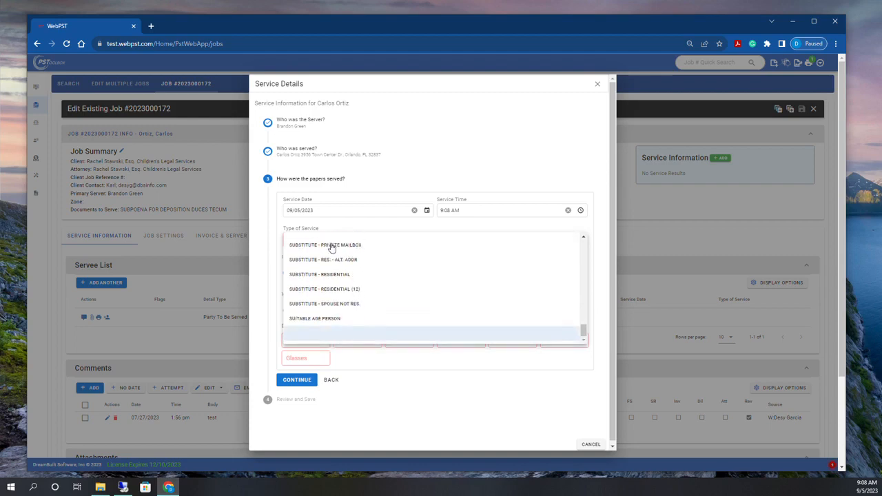
pyautogui.scroll(10, 331, 247)
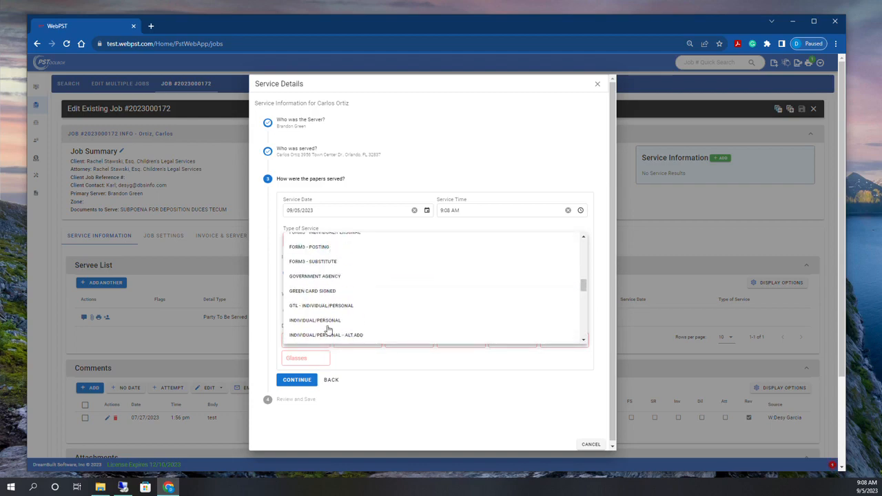
pyautogui.click(328, 321)
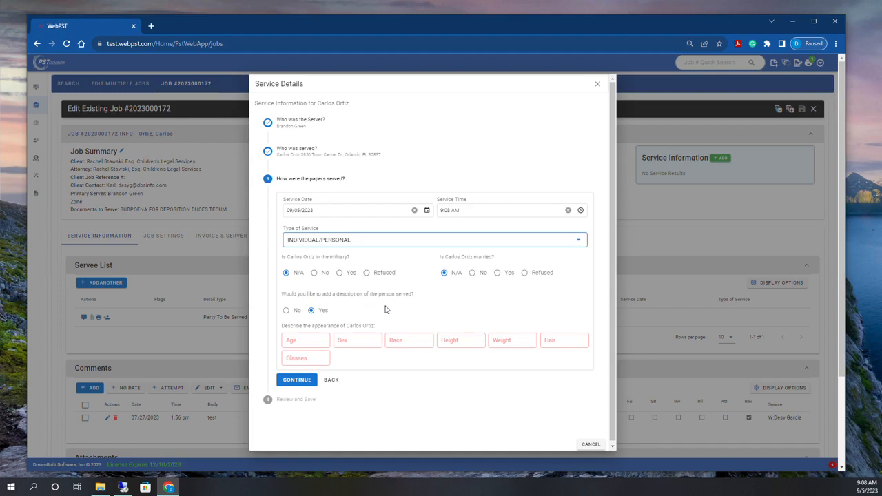
# Turn on the recipient description and enter age 35+, sex M, race Hispanic
pyautogui.click(310, 341)
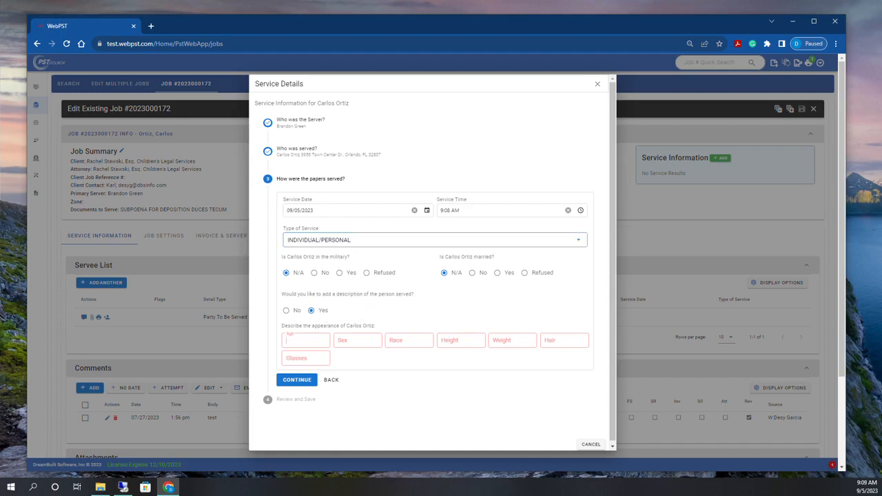
pyautogui.click(285, 310)
pyautogui.click(310, 311)
pyautogui.write('35+')
pyautogui.press('Tab')
pyautogui.write('M')
pyautogui.press('Tab')
pyautogui.write('H')
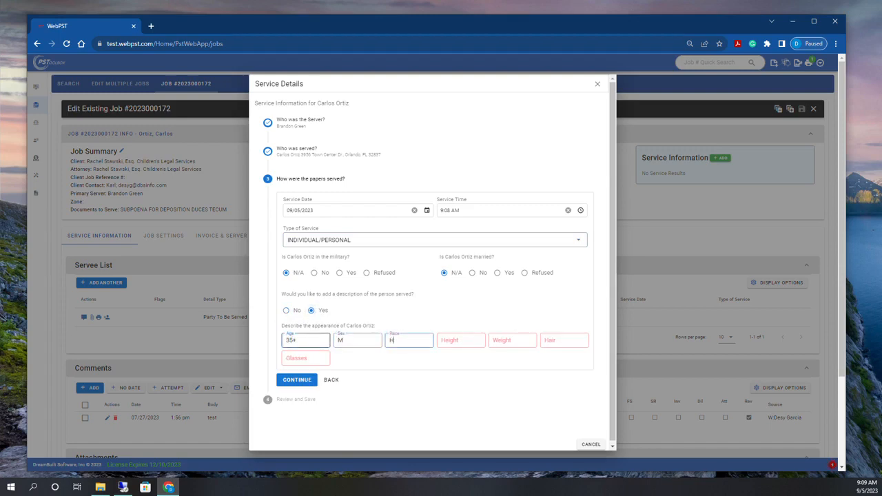
pyautogui.press('Tab')
# Add height 5'9", weight 190, Brown hair and no glasses, then continue to review
pyautogui.write('5\'9"')
pyautogui.press('Tab')
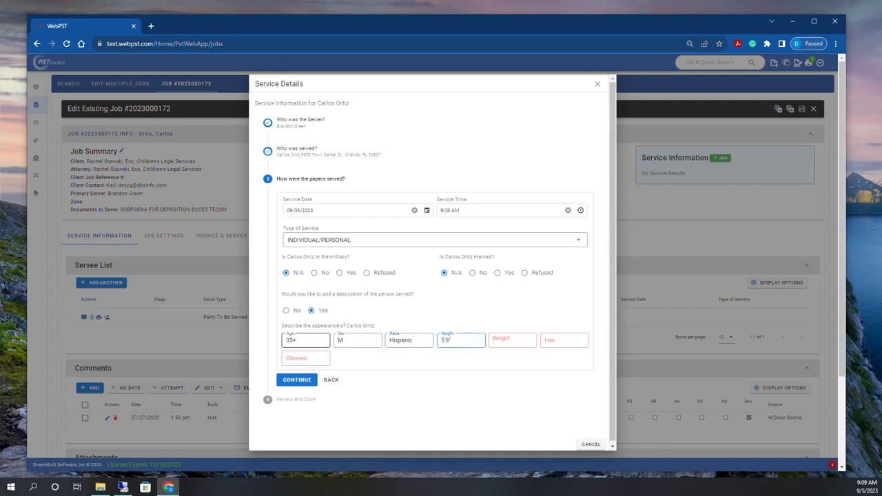
pyautogui.write('190')
pyautogui.press('Tab')
pyautogui.write('Brown')
pyautogui.press('Tab')
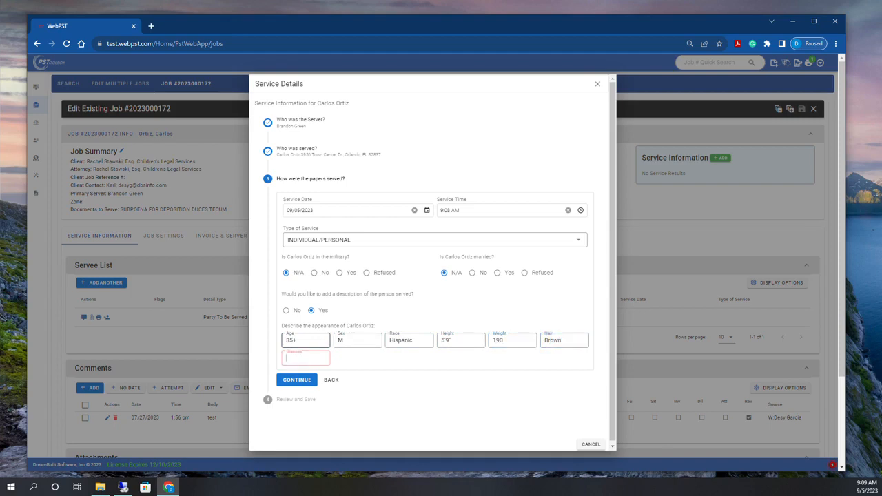
pyautogui.write('N')
pyautogui.click(294, 381)
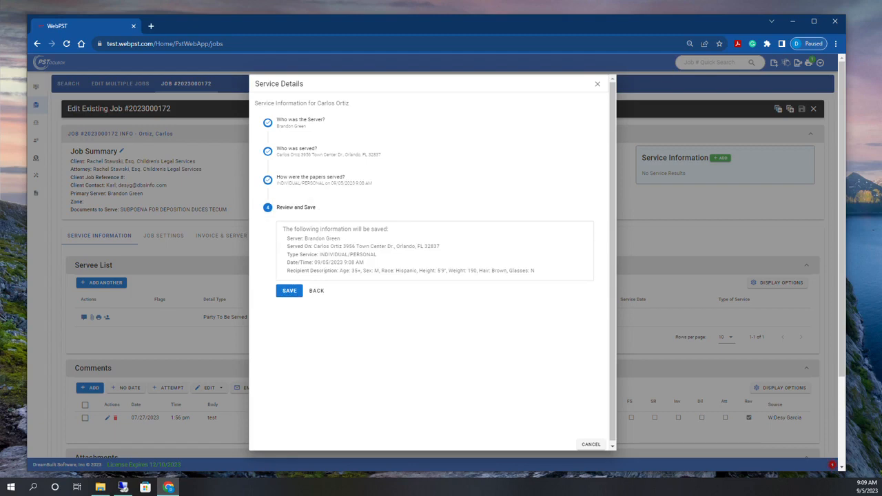
# Save the 09/05/2023 9:08 AM personal service so the servee is listed as Served
pyautogui.click(294, 293)
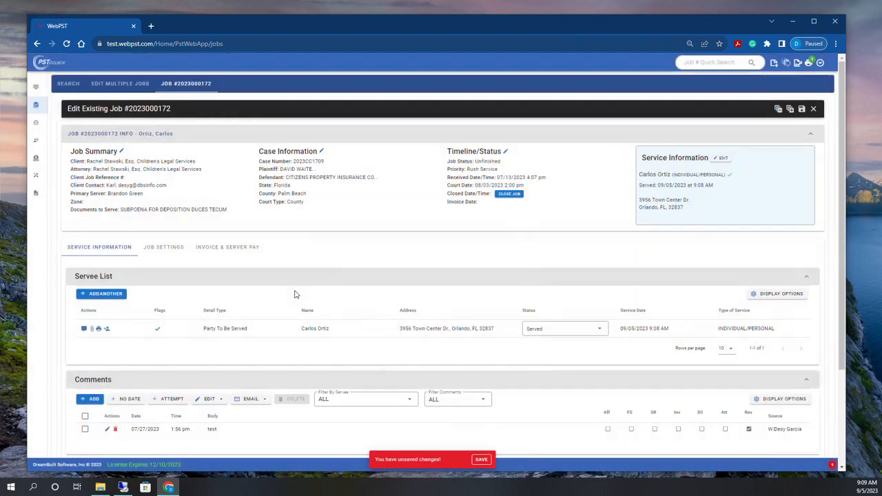
pyautogui.scroll(-2, 355, 311)
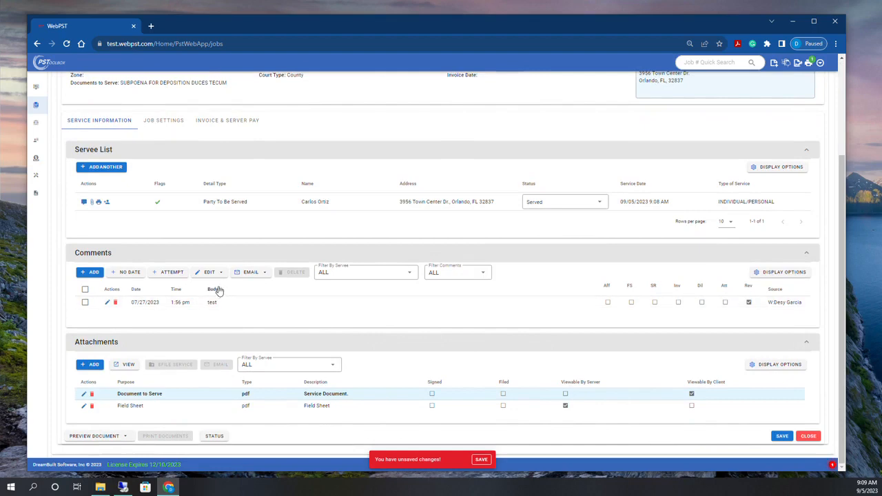
# Save the job, bringing up the invoice with a $90 Rush Fee fully paid
pyautogui.click(783, 436)
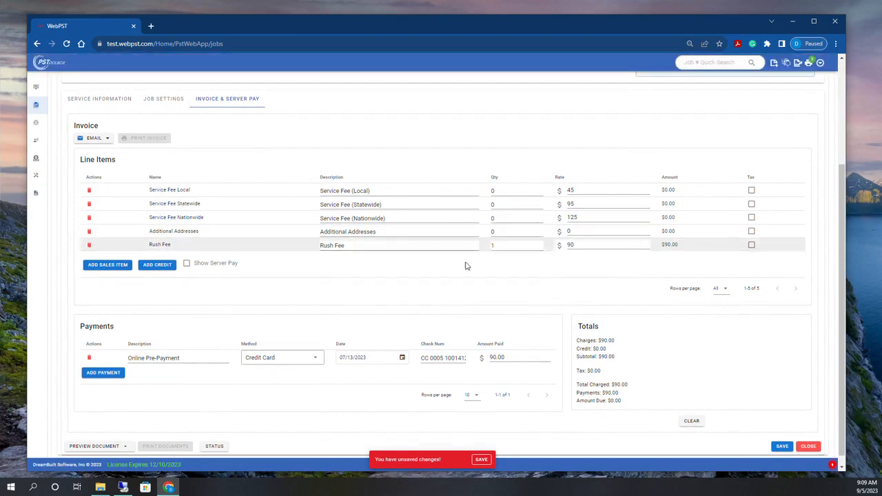
pyautogui.click(781, 446)
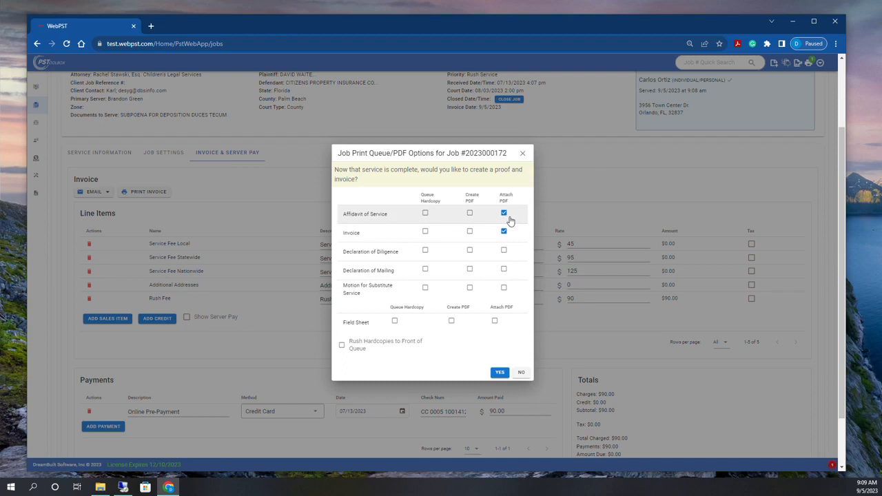
# Queue hardcopies of the Affidavit of Service and Invoice and confirm creating both PDFs
pyautogui.click(425, 213)
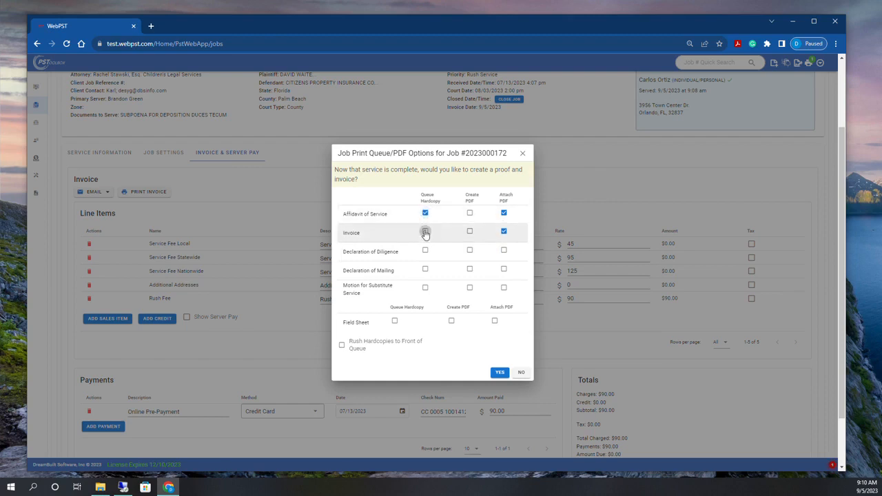
pyautogui.click(425, 231)
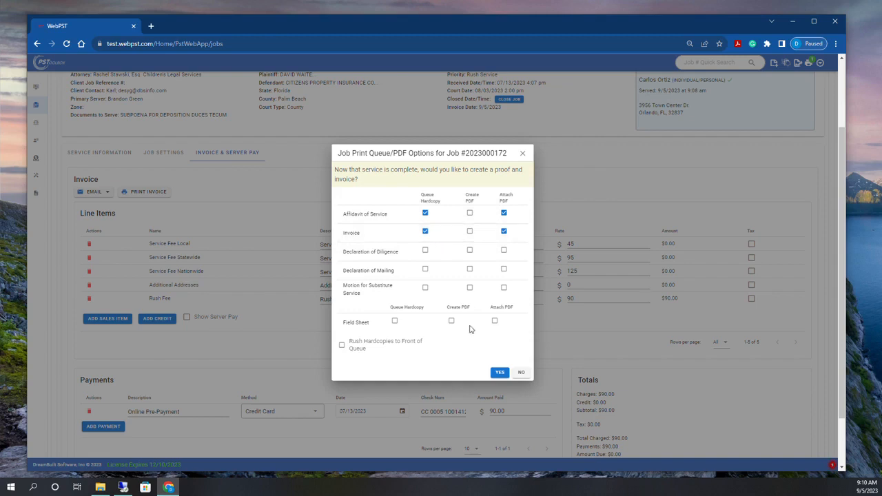
pyautogui.click(494, 375)
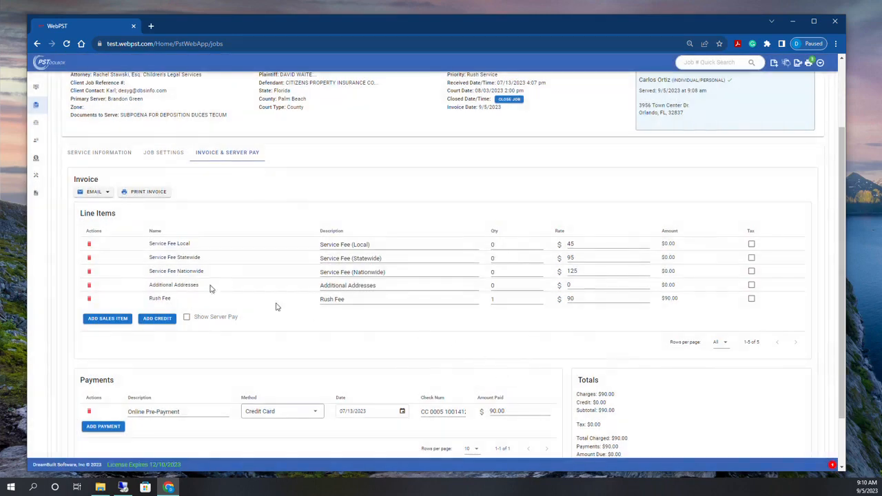
# Check the Service Information attachments for the invoice and affidavit, then bring up the print queue options
pyautogui.click(105, 154)
pyautogui.scroll(-1, 213, 201)
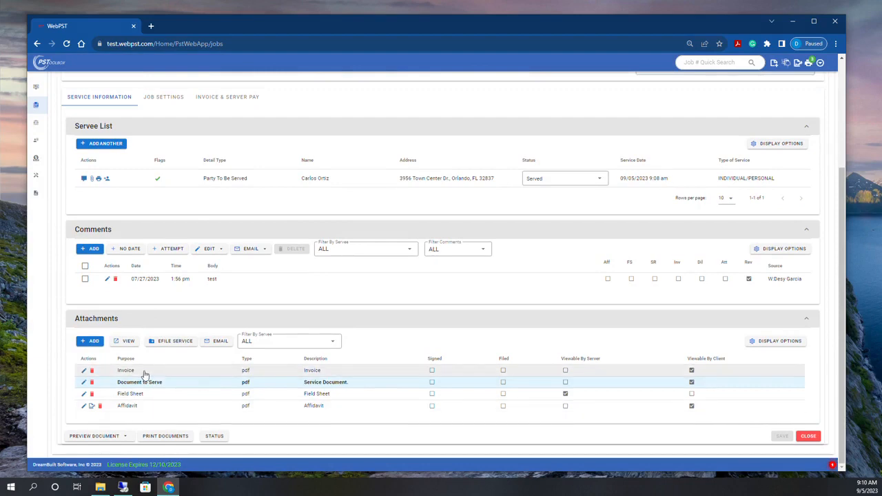
pyautogui.scroll(3, 698, 268)
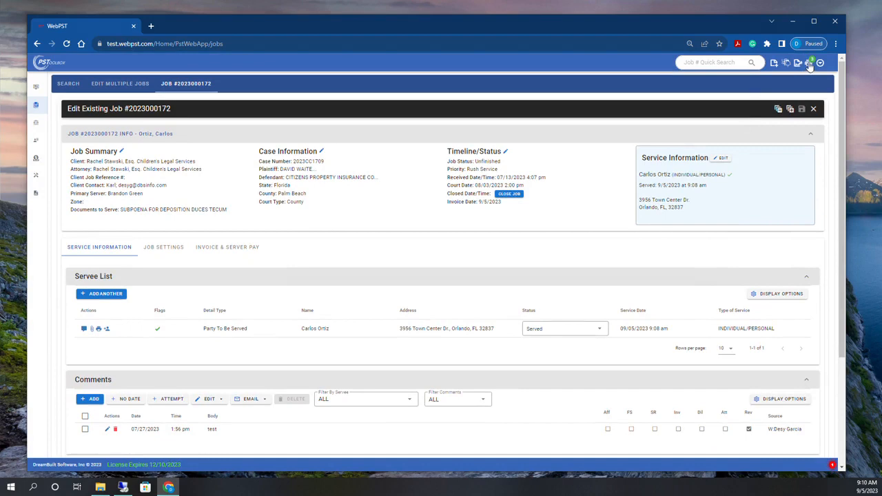
pyautogui.click(810, 63)
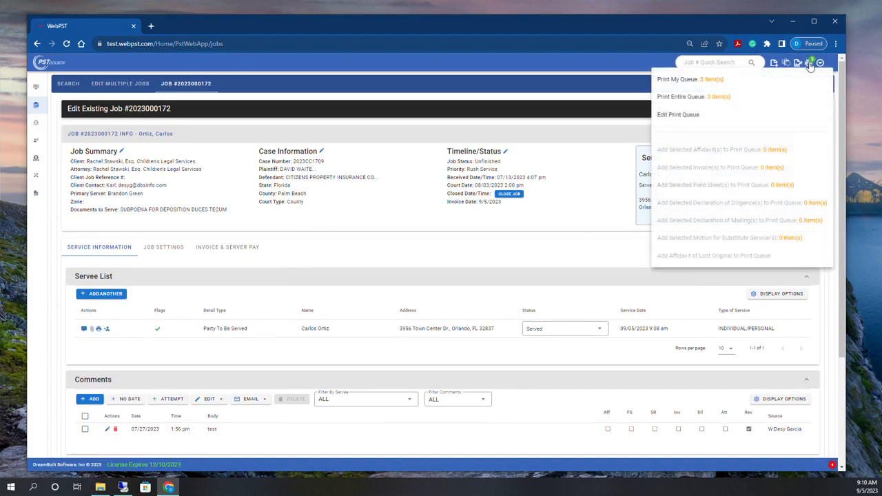
# Page through the Print My Queue preview of field sheet, affidavit and invoice, then cancel printing
pyautogui.click(688, 81)
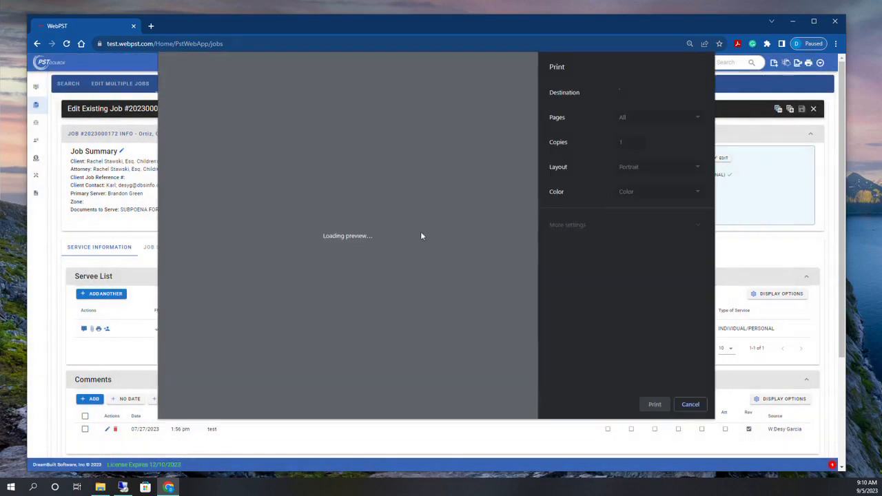
pyautogui.scroll(-5, 378, 211)
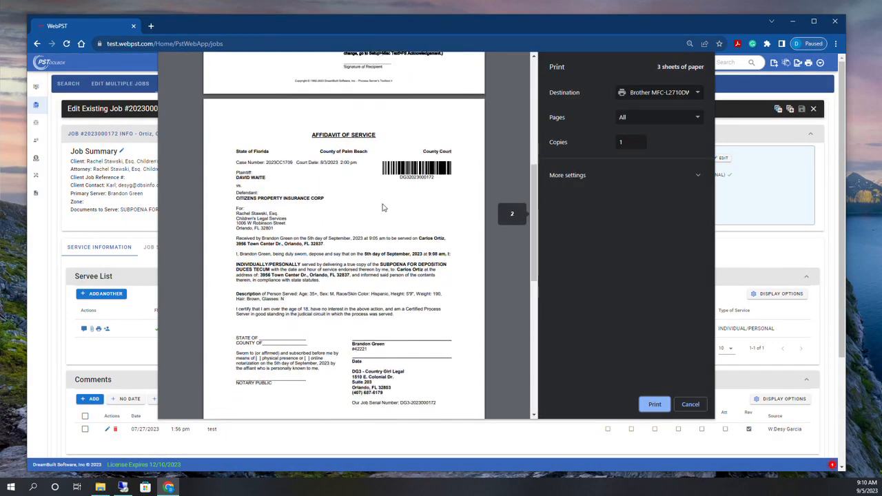
pyautogui.scroll(-6, 422, 153)
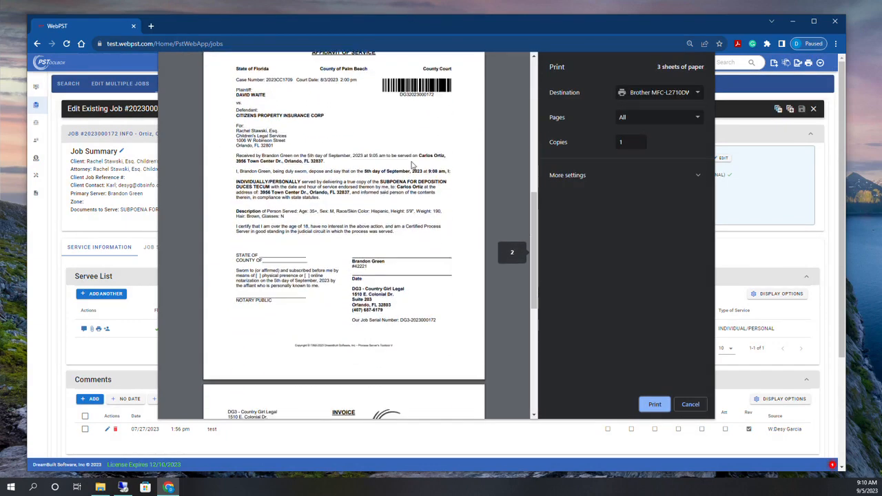
pyautogui.scroll(10, 403, 298)
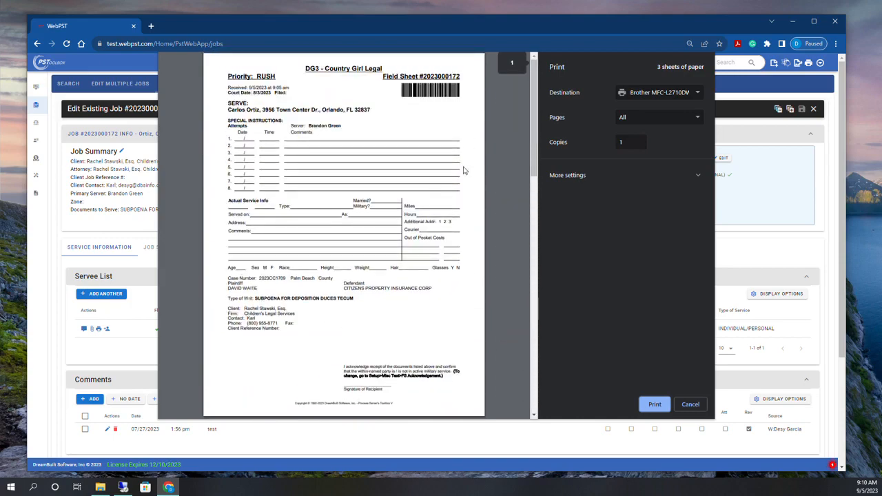
pyautogui.scroll(-5, 464, 170)
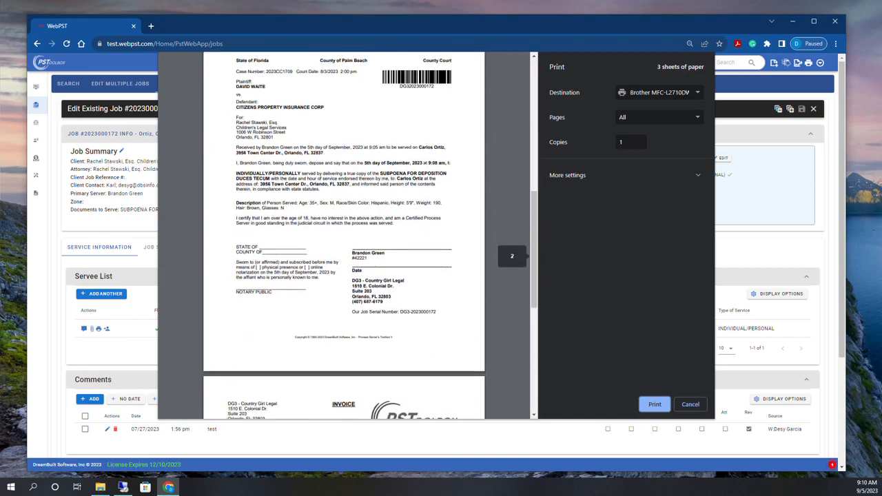
pyautogui.scroll(5, 344, 234)
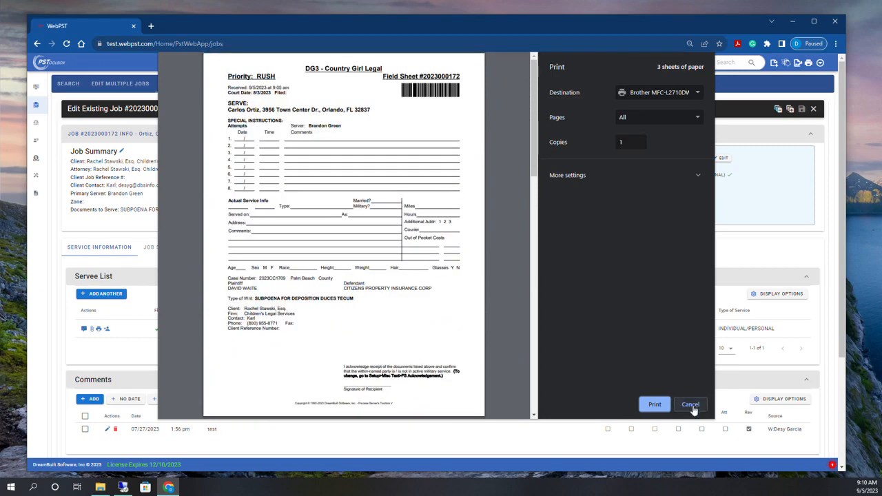
pyautogui.click(690, 404)
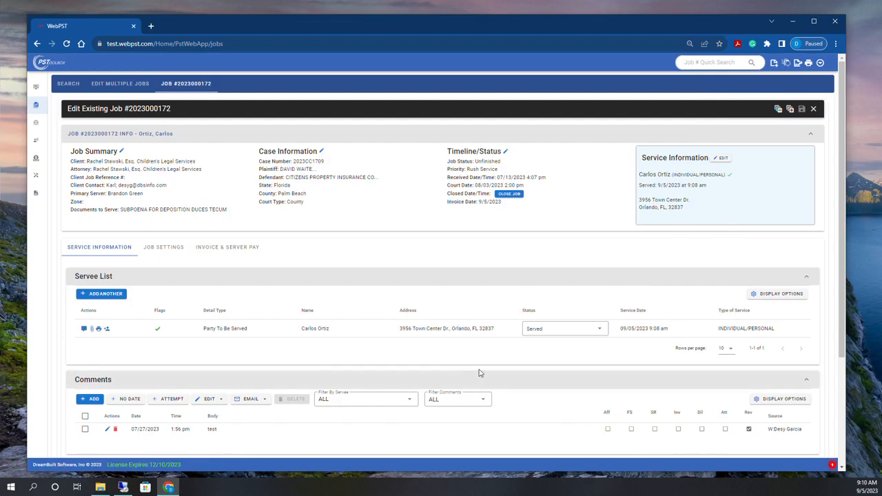
pyautogui.scroll(-3, 749, 207)
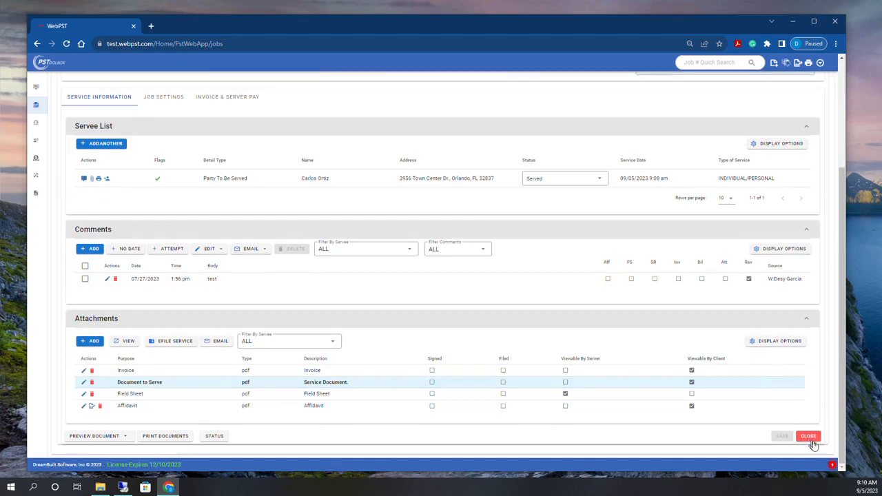
pyautogui.click(811, 439)
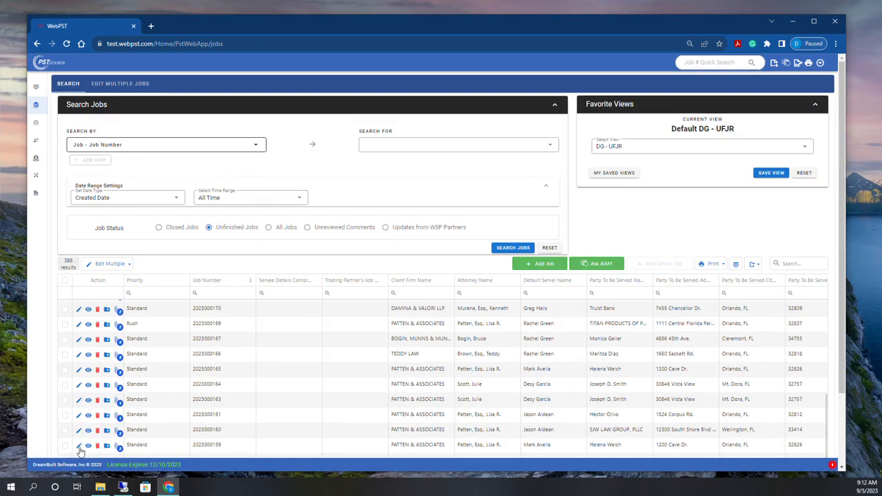
pyautogui.click(79, 446)
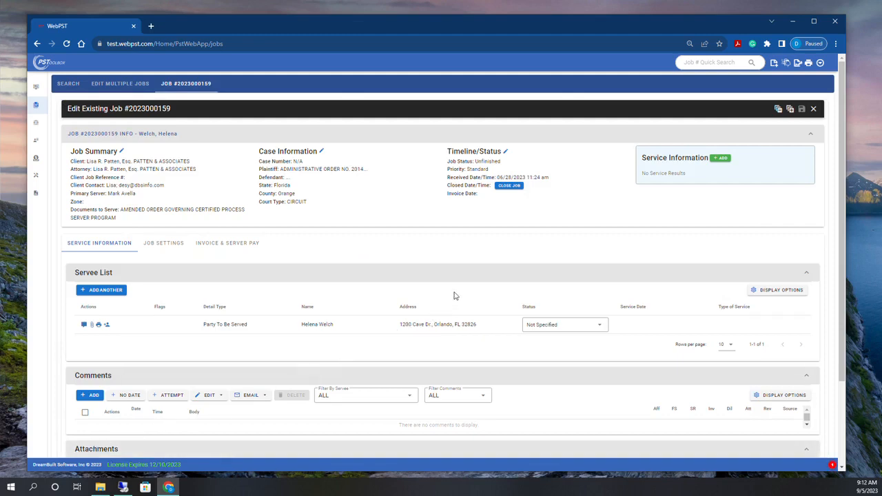
# Start the service details and switch the server to the matching search result
pyautogui.click(720, 159)
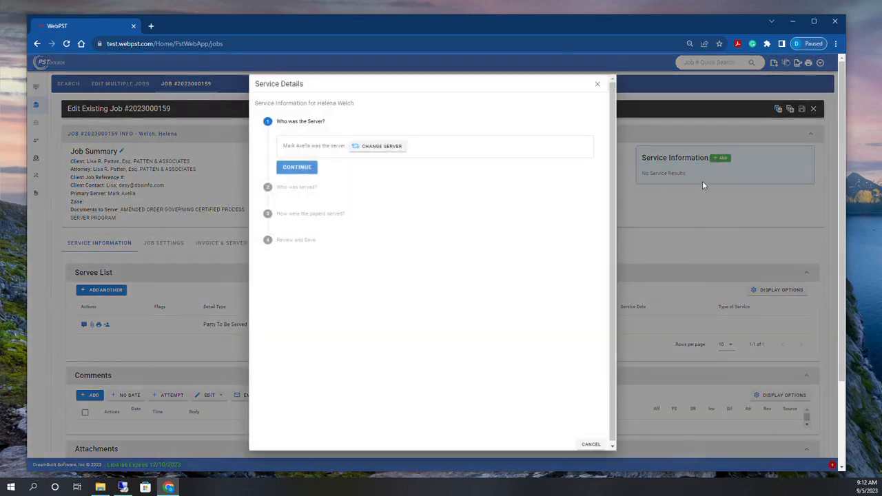
pyautogui.click(363, 151)
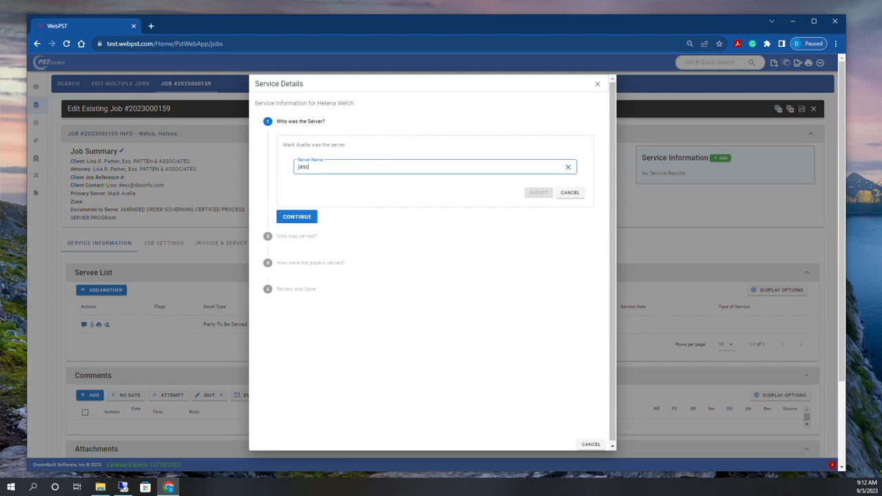
pyautogui.write('jaso')
pyautogui.click(392, 196)
pyautogui.click(534, 256)
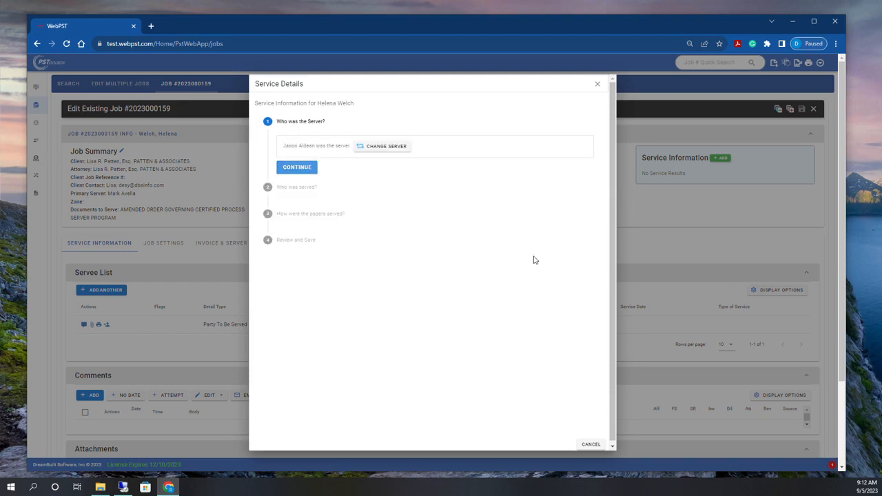
# Record that someone else was served, entering the served person's first and last name
pyautogui.click(294, 169)
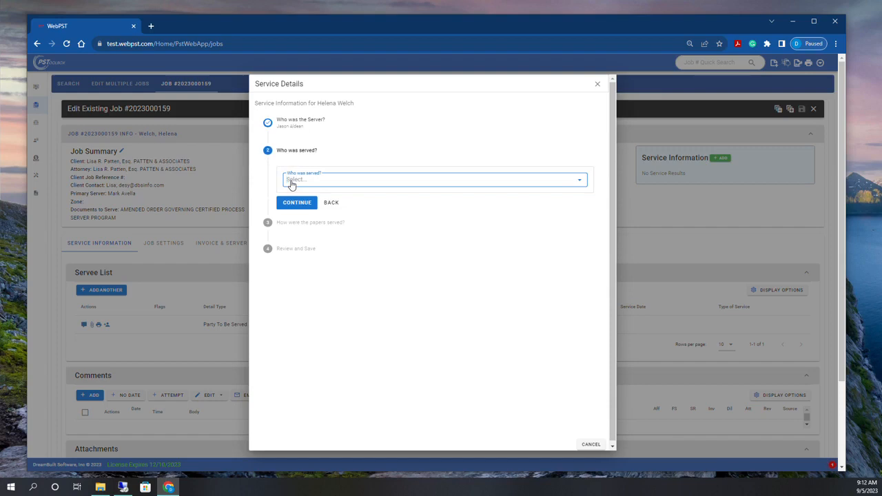
pyautogui.click(303, 182)
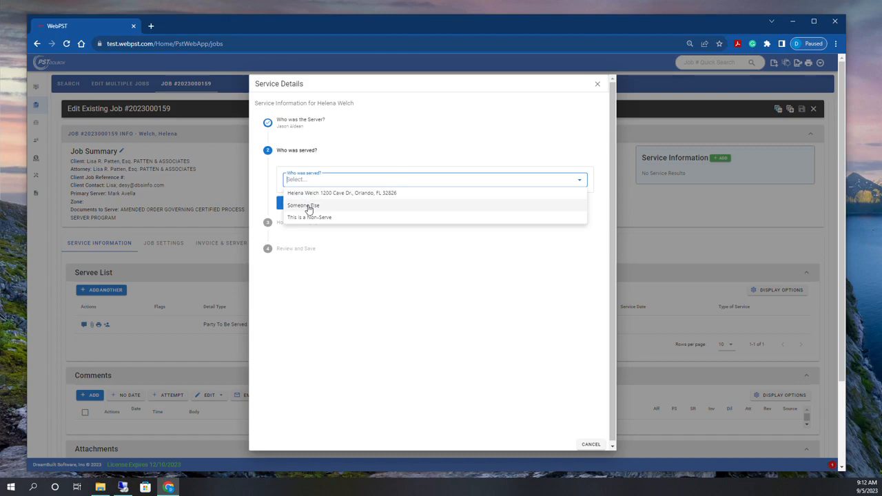
pyautogui.click(308, 206)
pyautogui.click(310, 208)
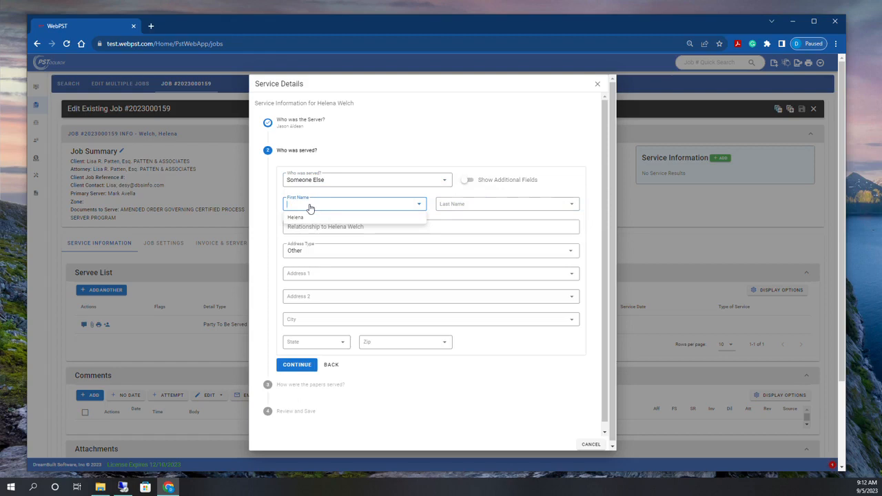
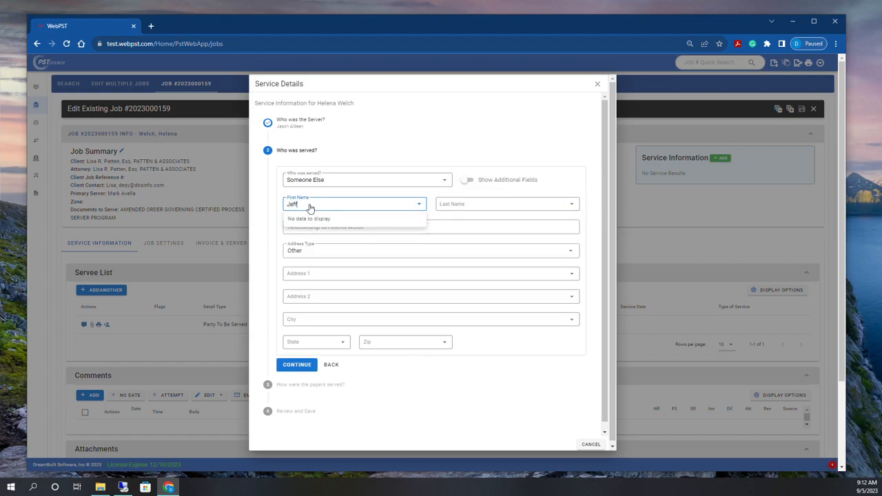
pyautogui.press('Tab')
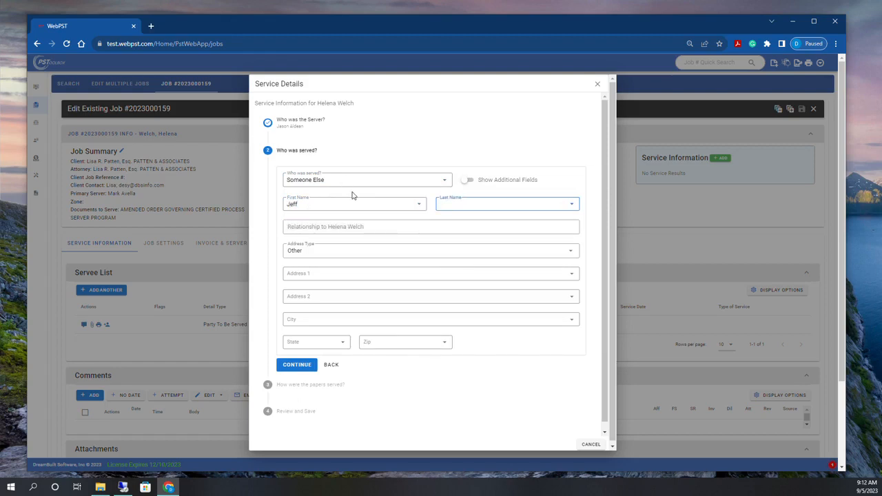
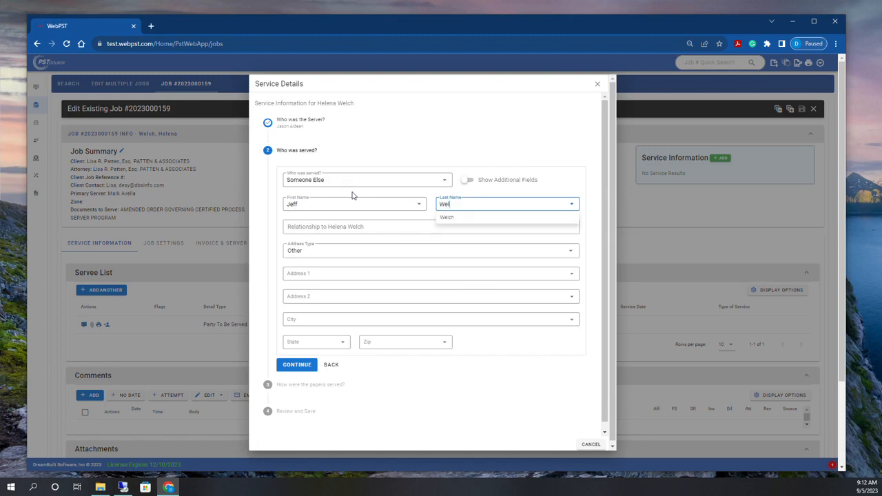
pyautogui.click(465, 217)
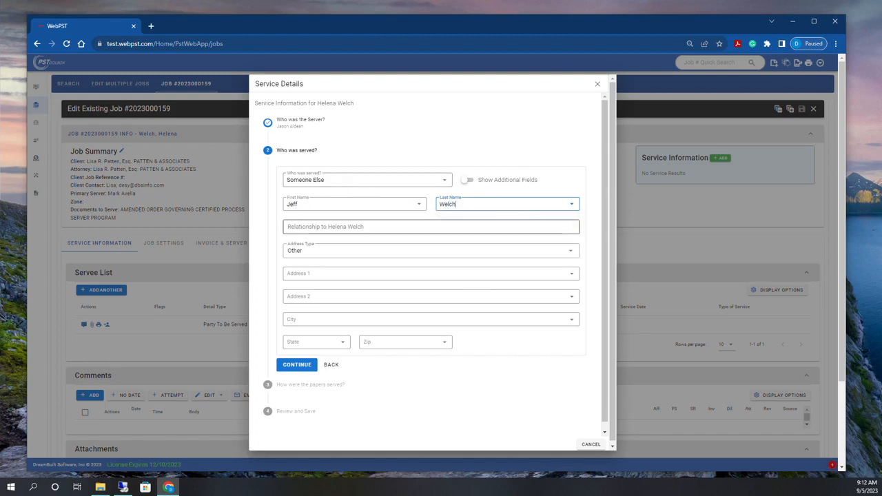
# Set the relationship to Husband and use the suggested Orlando address
pyautogui.click(454, 227)
pyautogui.write('Husb')
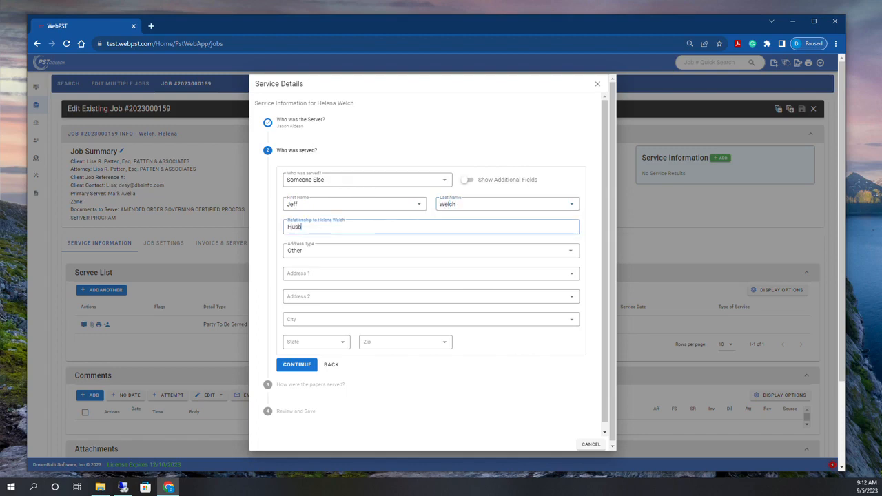
pyautogui.write('and')
pyautogui.click(299, 274)
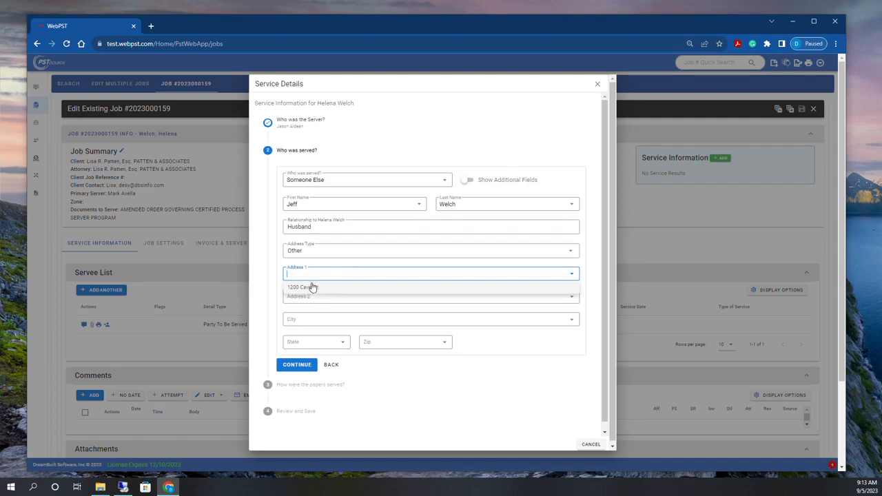
pyautogui.click(304, 288)
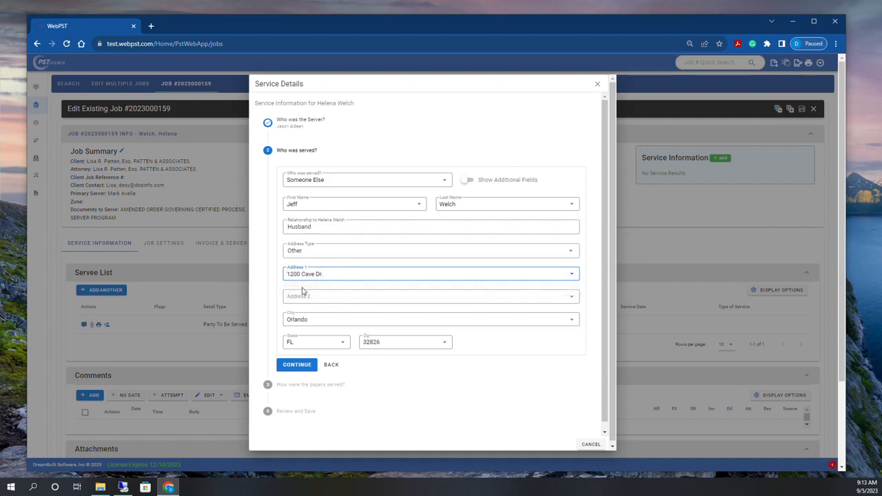
pyautogui.click(297, 366)
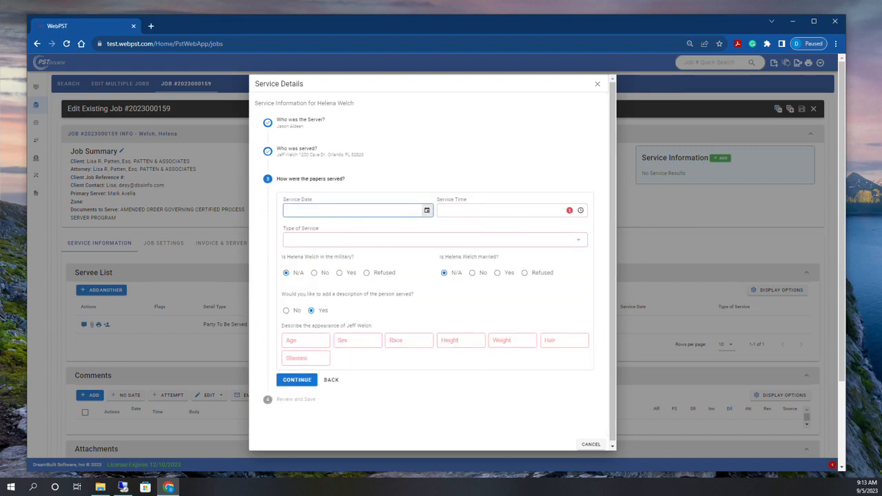
# Set service on 09/05/2023 at 9:13 AM as SUBSTITUTE - RESIDENTIAL, with no recipient description
pyautogui.press('t')
pyautogui.press('Tab')
pyautogui.press('t')
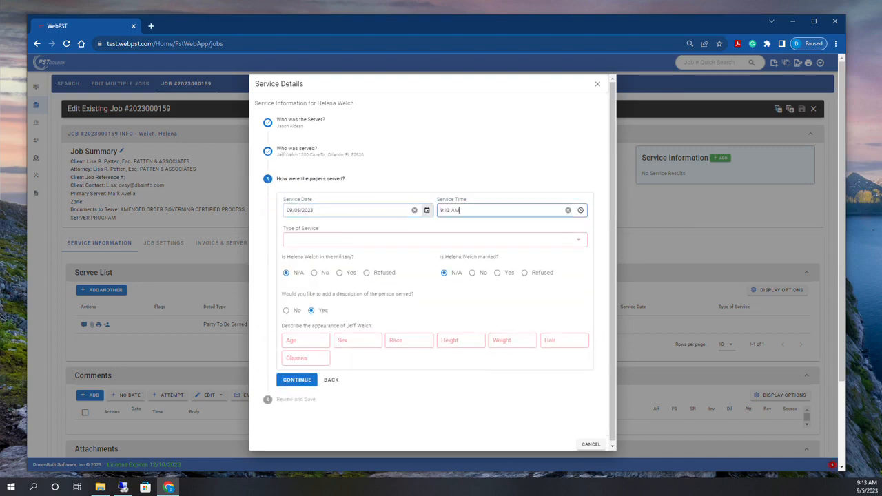
pyautogui.click(307, 242)
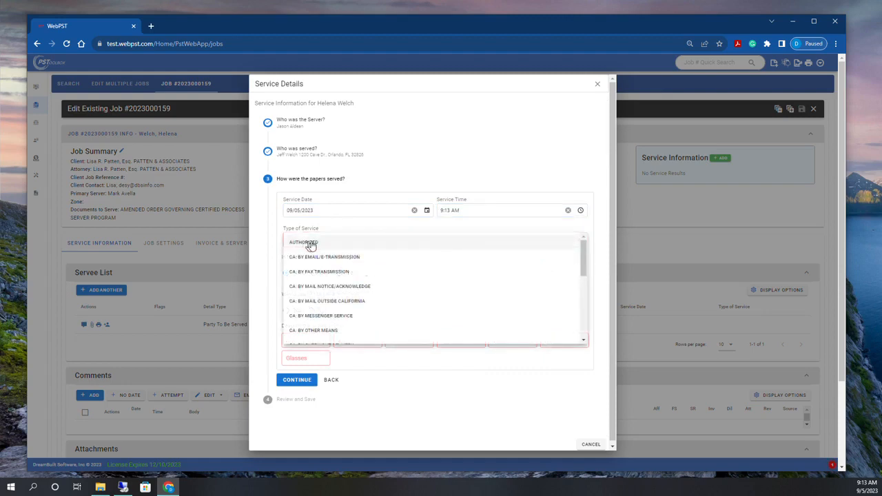
pyautogui.press('s')
pyautogui.scroll(-3, 312, 244)
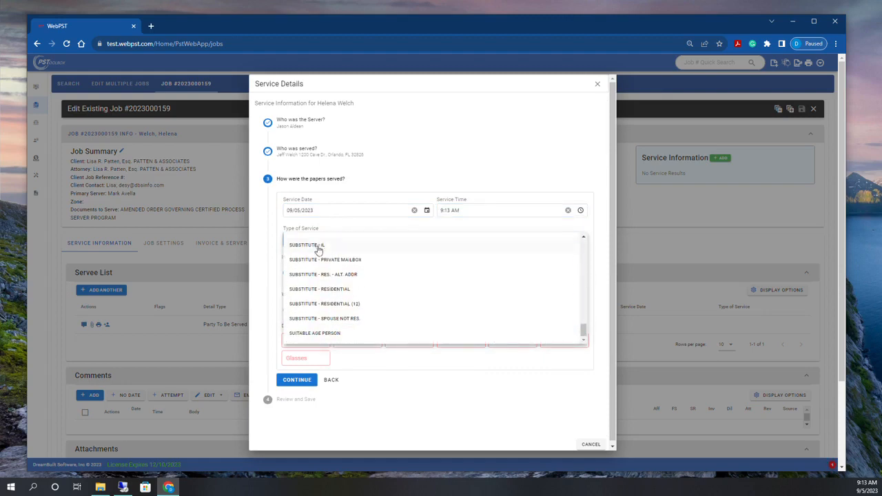
pyautogui.click(334, 295)
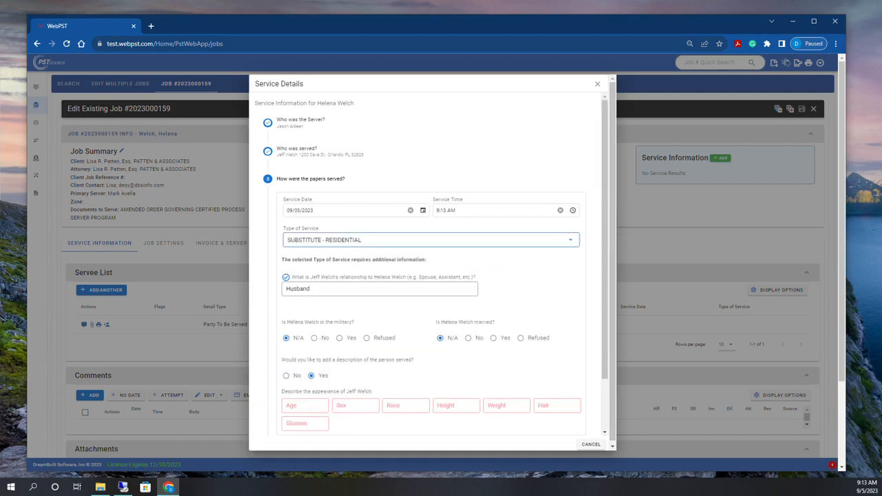
pyautogui.scroll(-1, 476, 309)
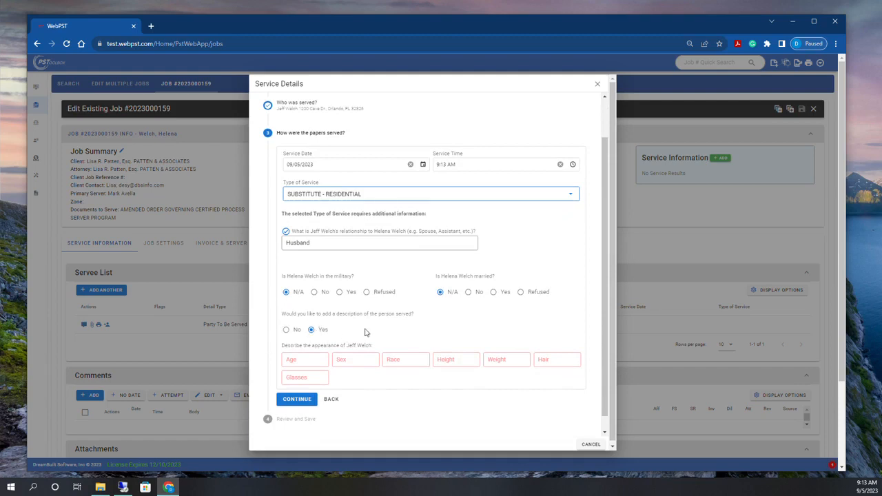
pyautogui.click(286, 329)
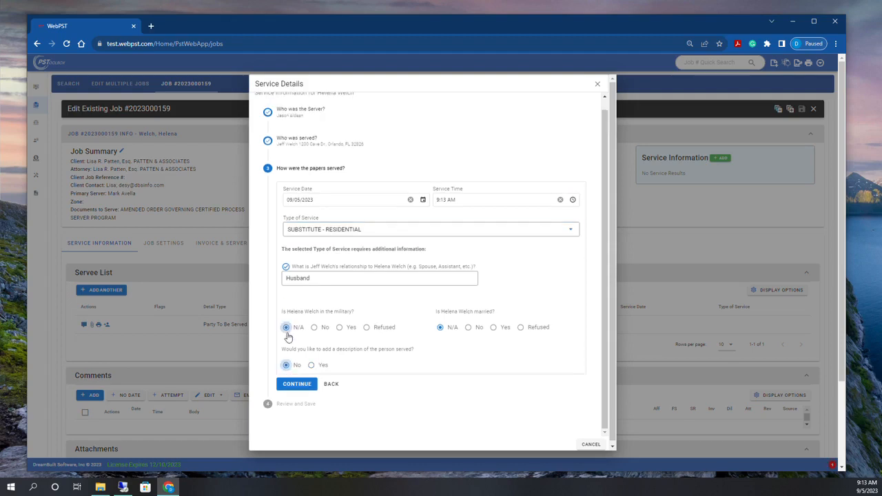
pyautogui.click(297, 383)
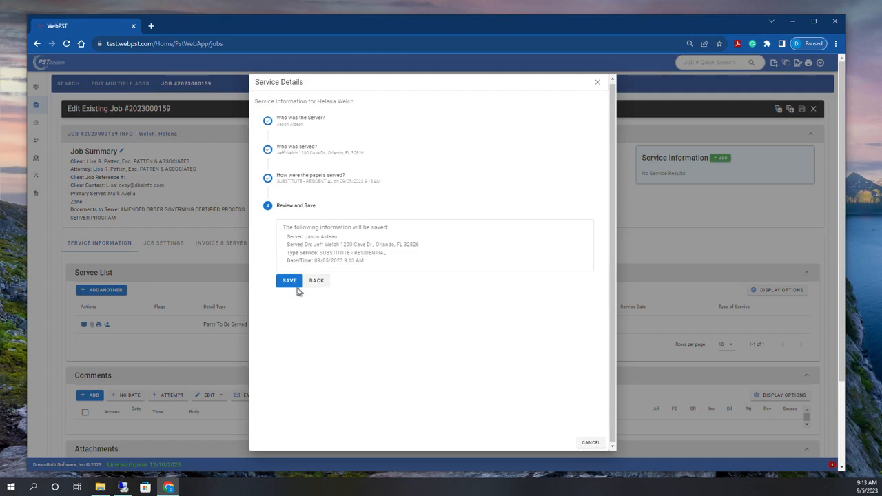
# Save the service details for the husband as the alternate servee
pyautogui.click(289, 281)
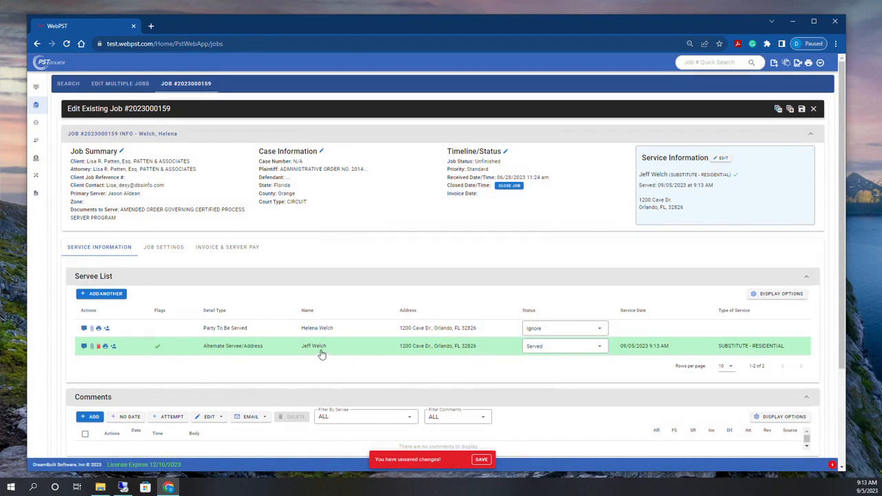
pyautogui.scroll(-1, 321, 354)
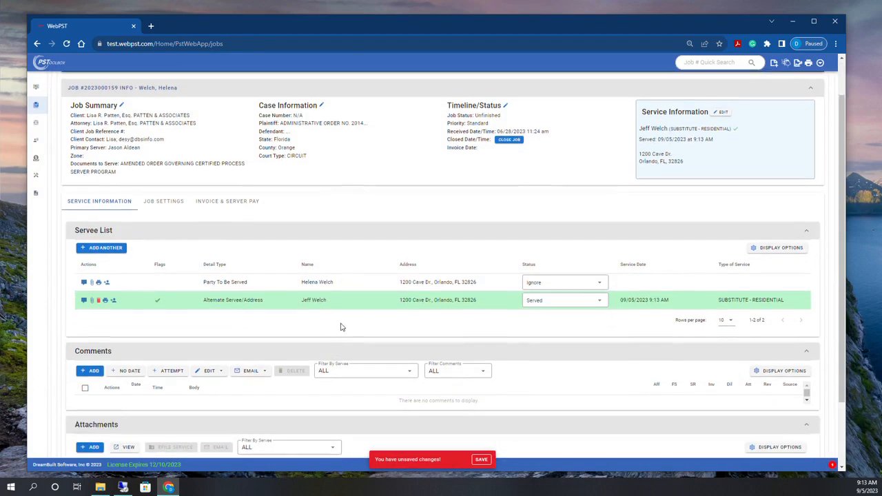
pyautogui.scroll(-2, 340, 327)
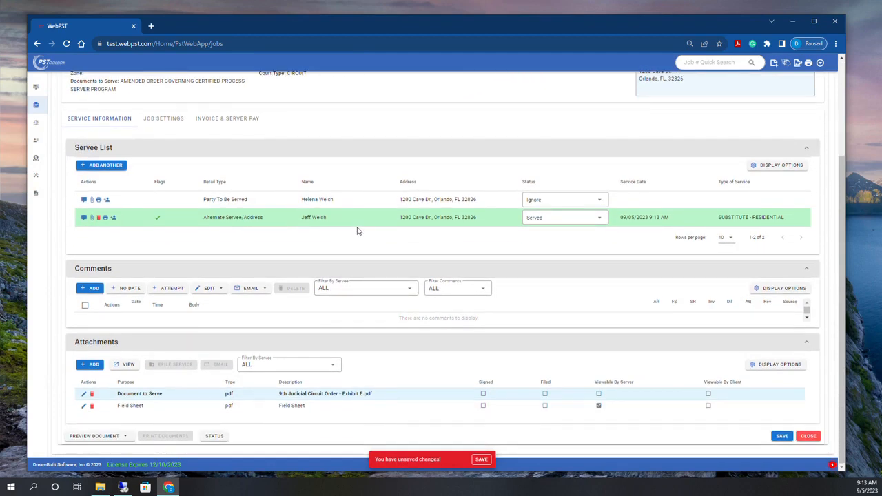
# Check the new Served row's details, then save the job
pyautogui.click(357, 227)
pyautogui.scroll(-1, 167, 361)
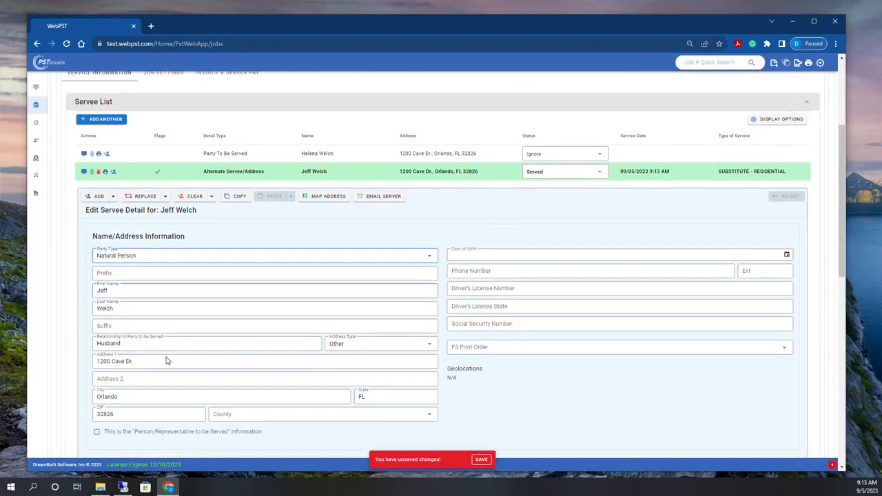
pyautogui.scroll(-3, 250, 387)
pyautogui.scroll(-3, 248, 379)
pyautogui.scroll(7, 248, 372)
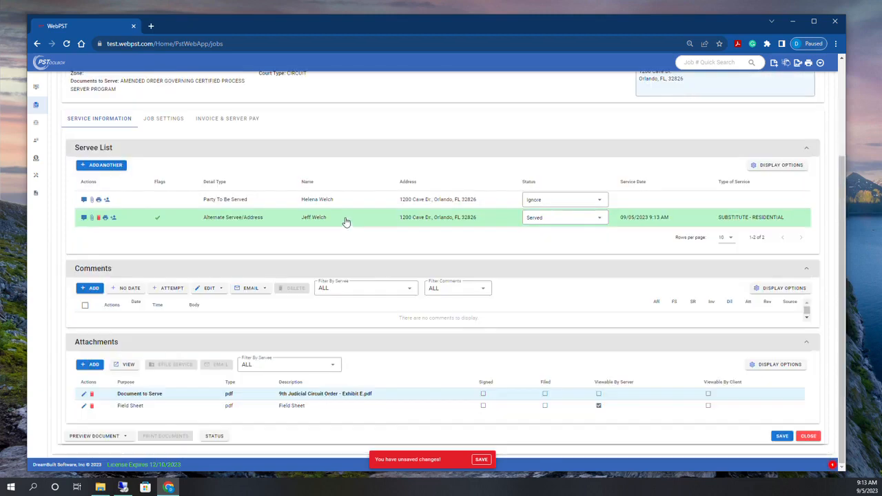
pyautogui.click(346, 221)
pyautogui.click(777, 436)
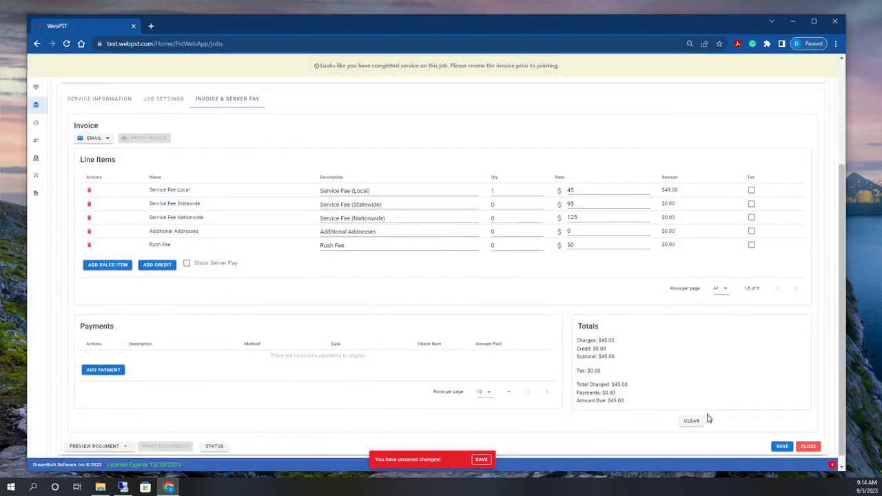
pyautogui.click(780, 446)
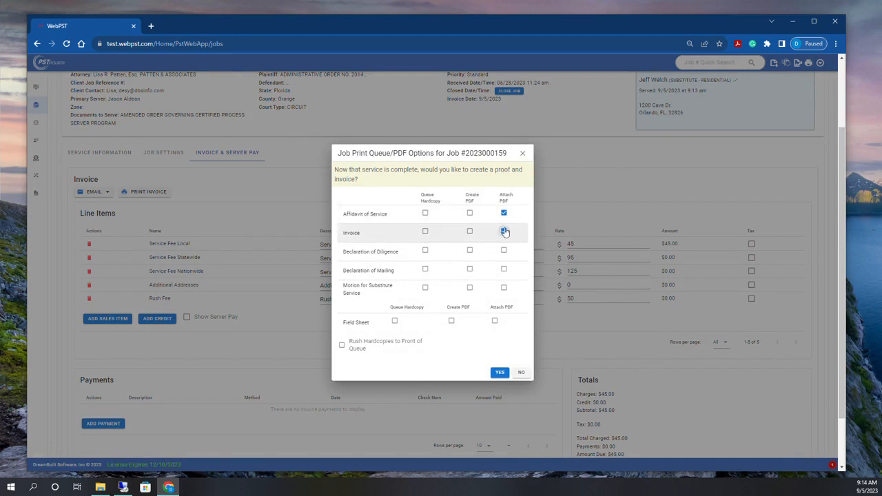
pyautogui.click(500, 373)
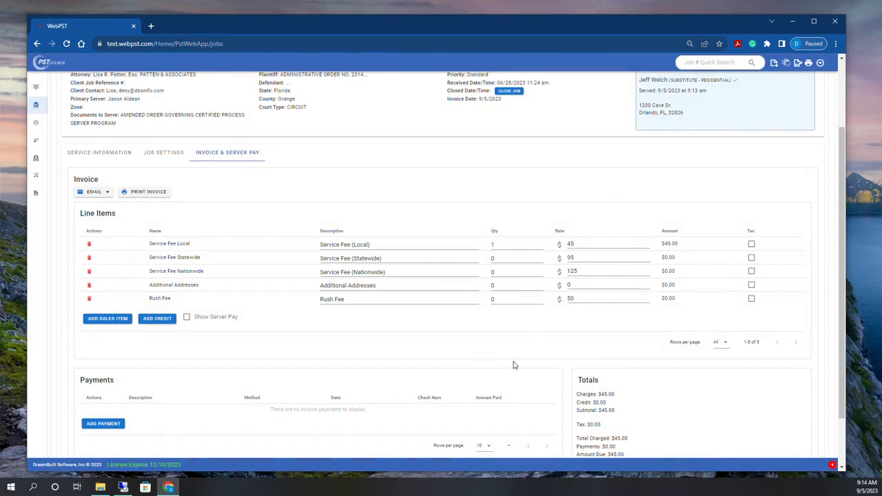
pyautogui.scroll(-2, 514, 365)
pyautogui.click(809, 436)
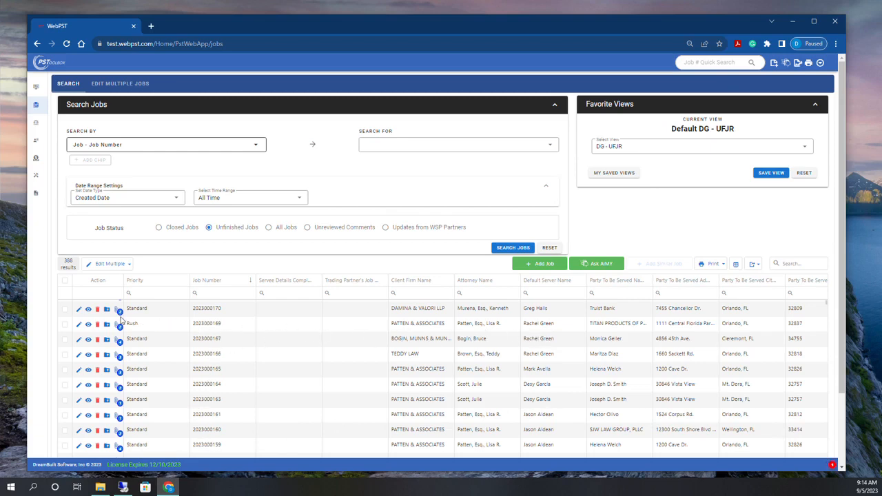
pyautogui.click(79, 324)
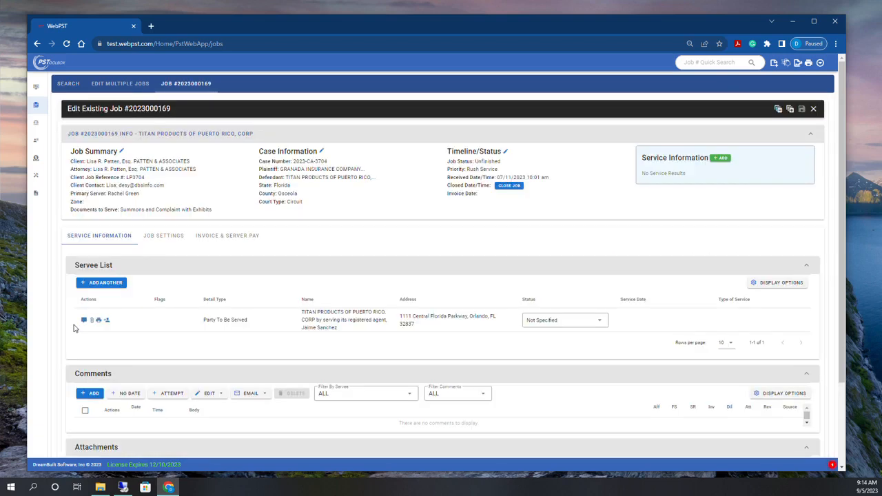
pyautogui.click(722, 159)
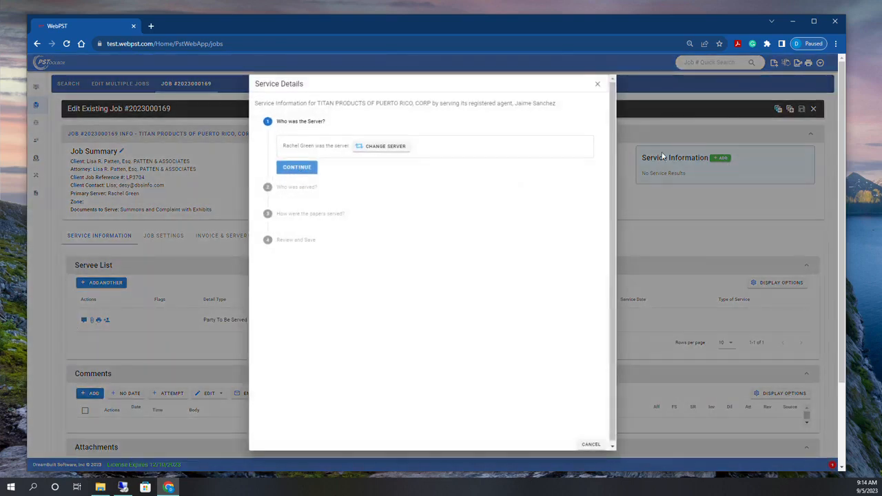
pyautogui.click(301, 175)
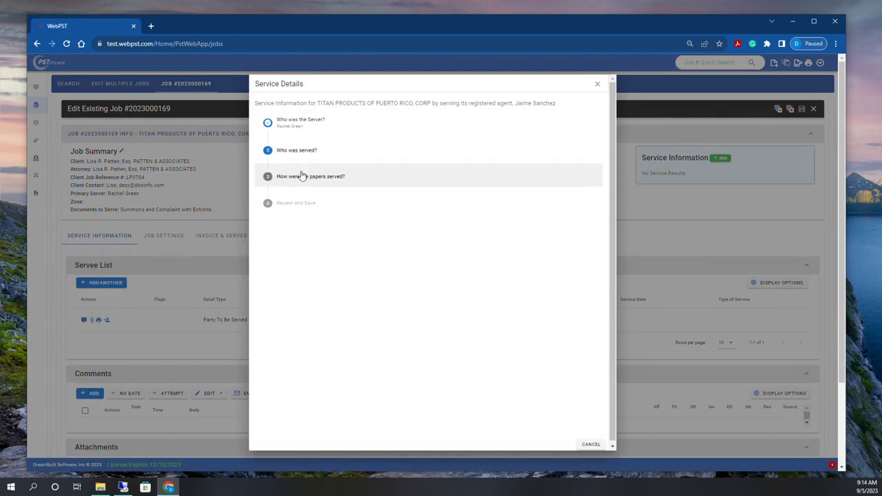
pyautogui.click(300, 182)
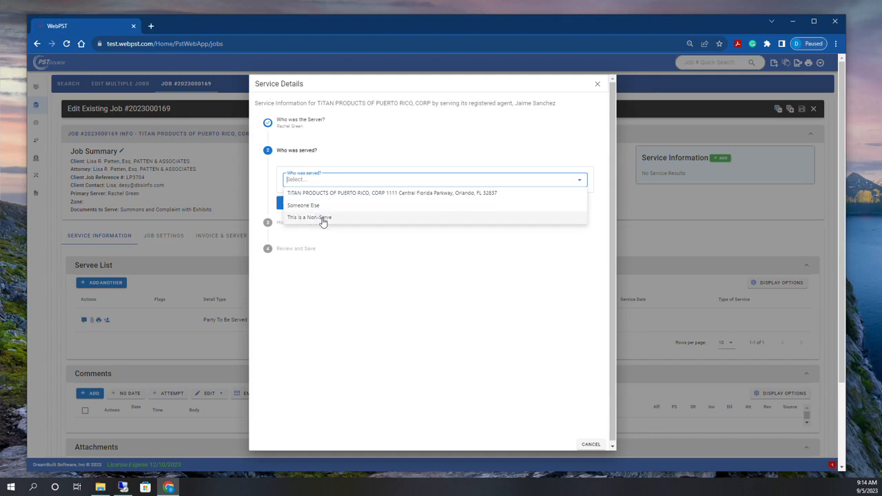
# Record the registered agent as served at the company's suggested address
pyautogui.click(319, 208)
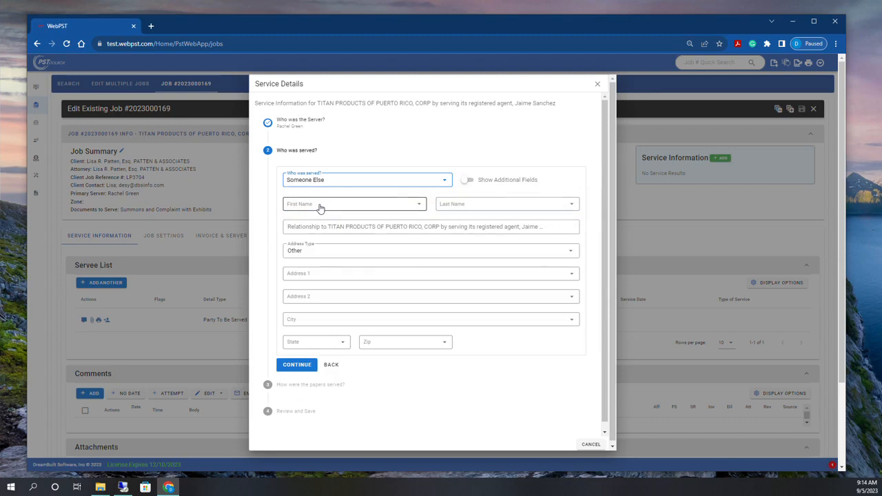
pyautogui.click(321, 207)
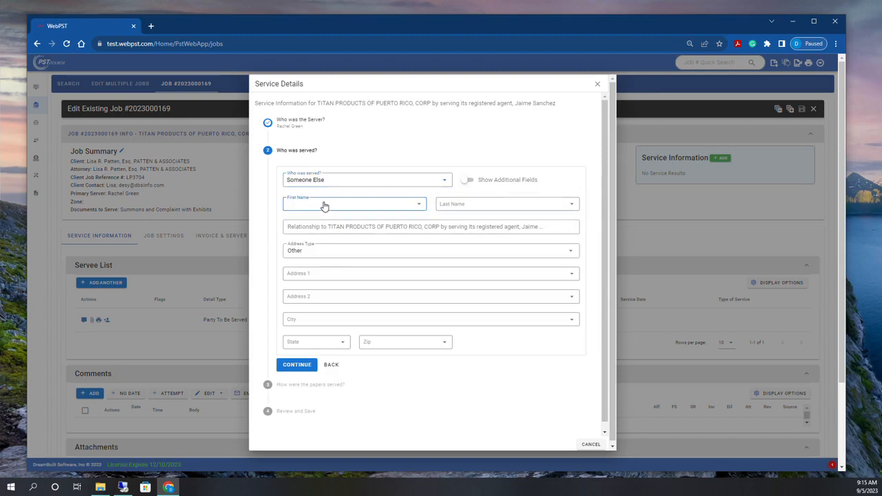
pyautogui.write('Jaime')
pyautogui.press('Tab')
pyautogui.write('S')
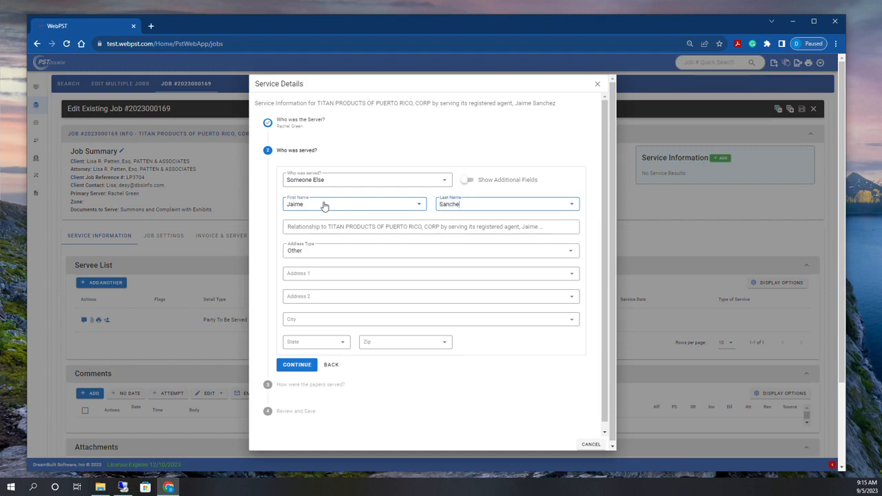
pyautogui.press('Tab')
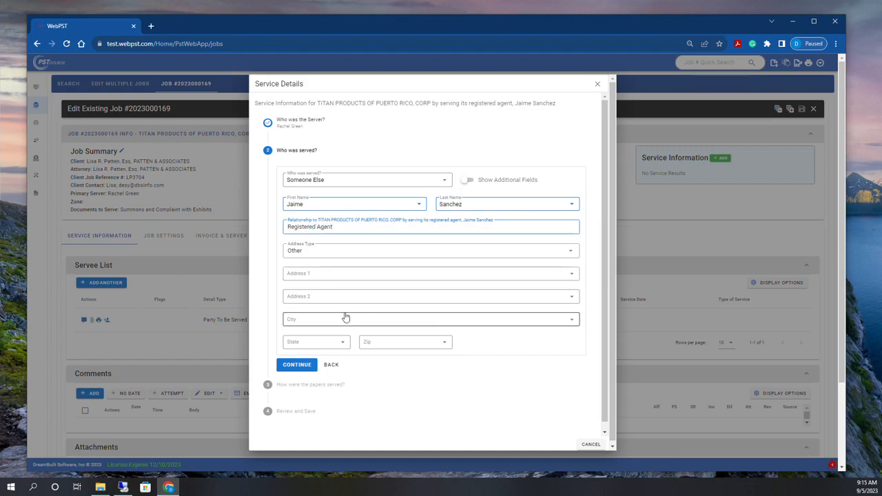
pyautogui.click(350, 274)
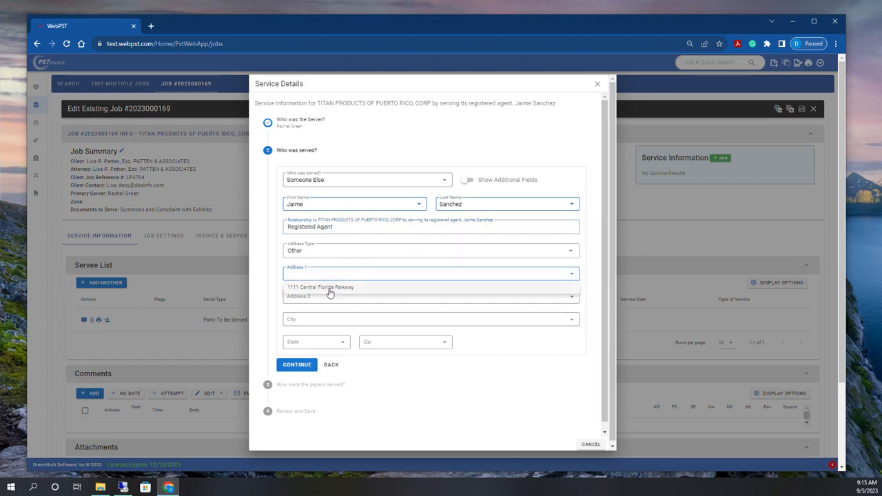
pyautogui.click(331, 290)
pyautogui.click(296, 365)
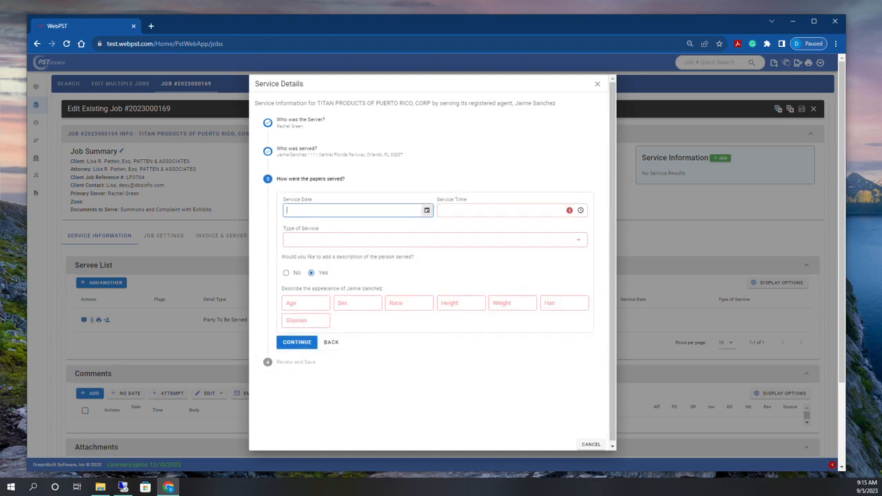
# Set service to 09/05/2023 9:15 AM, CORPORATE - REGISTERED AGENT, no description, and save it
pyautogui.press('t')
pyautogui.press('Tab')
pyautogui.press('t')
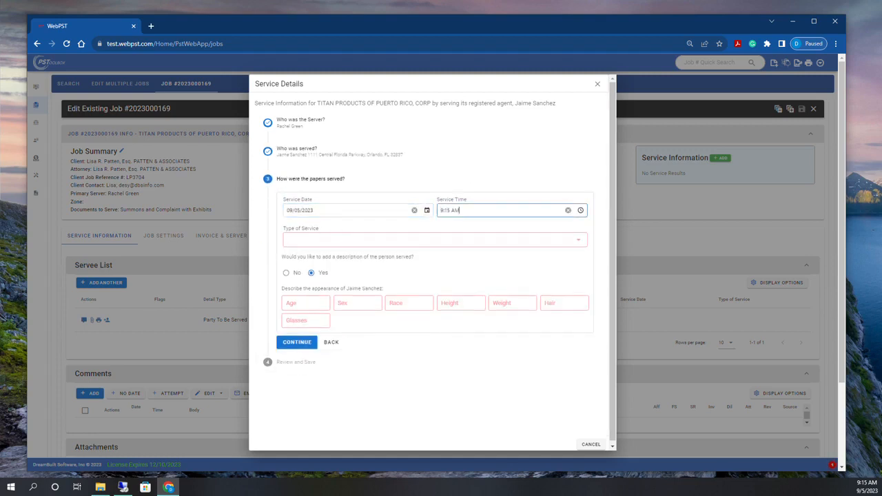
pyautogui.click(316, 241)
pyautogui.scroll(-2, 317, 246)
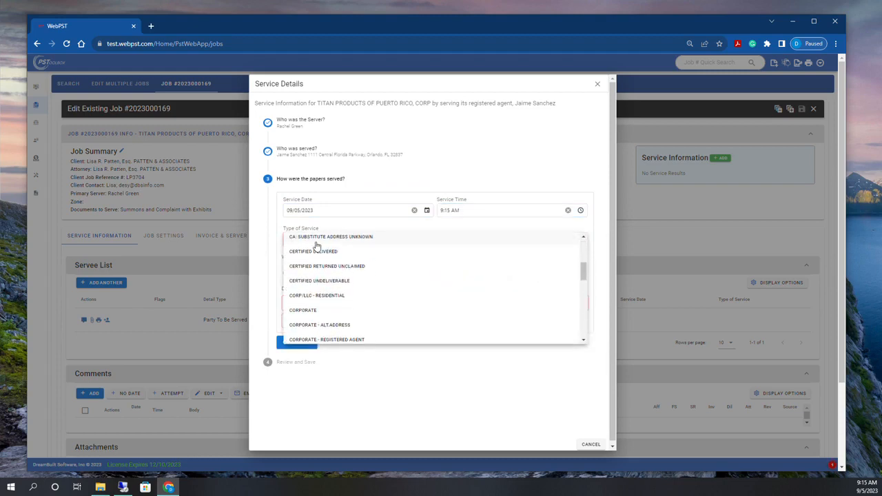
pyautogui.scroll(-1, 334, 287)
pyautogui.click(346, 297)
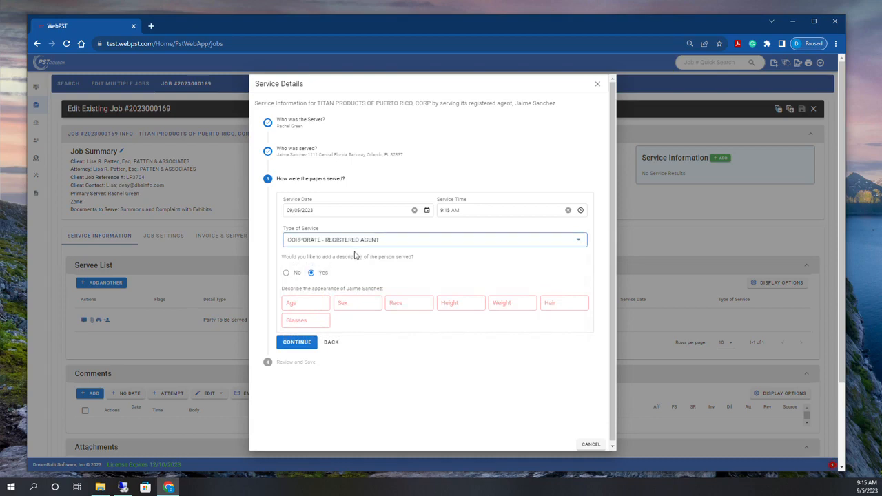
pyautogui.click(287, 274)
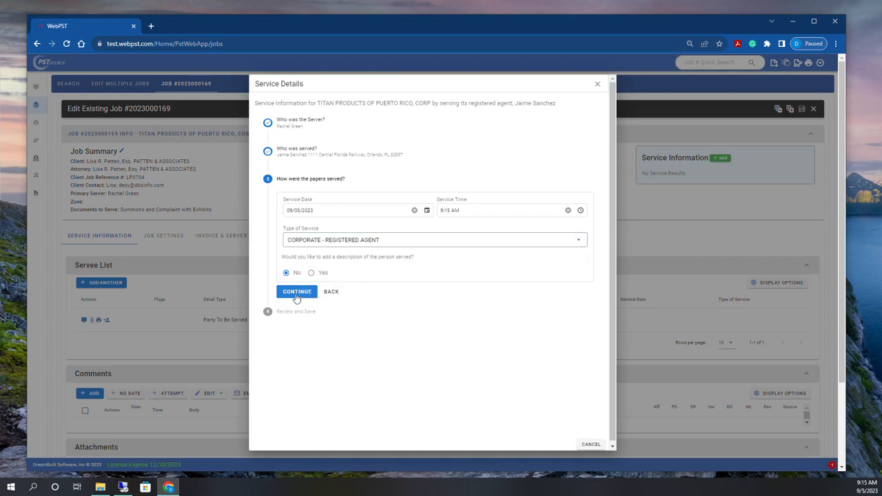
pyautogui.click(297, 292)
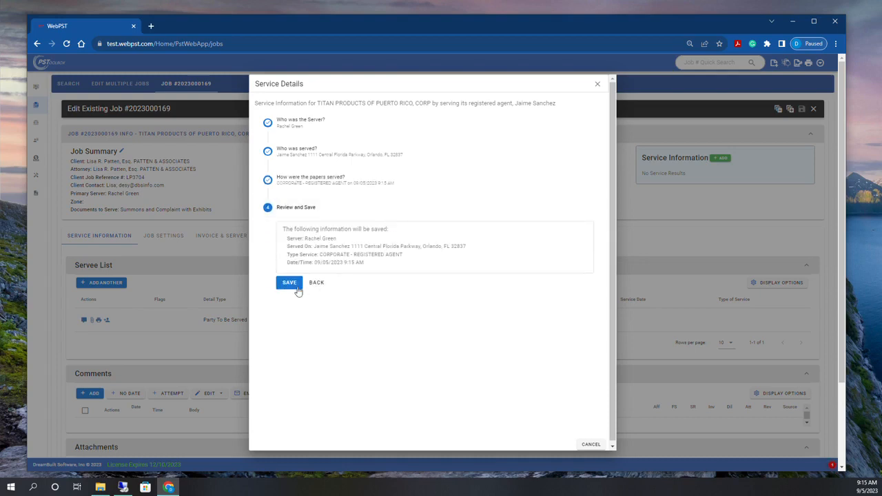
pyautogui.click(286, 287)
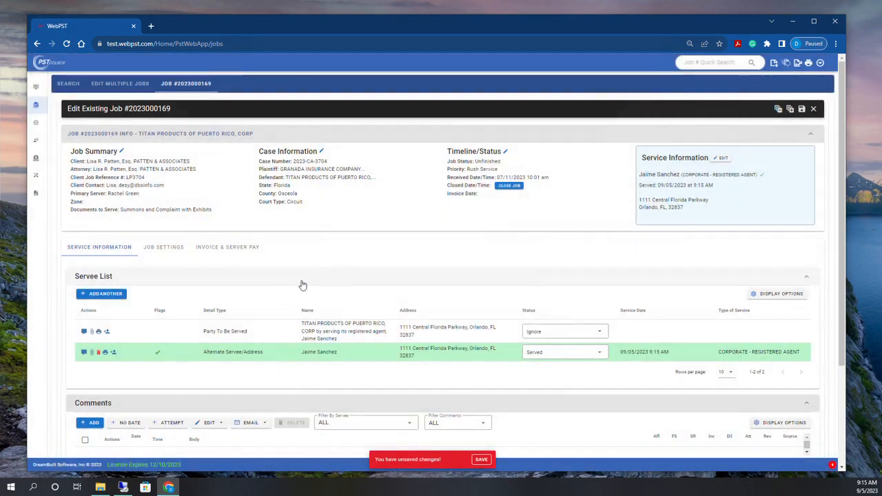
pyautogui.scroll(-2, 517, 388)
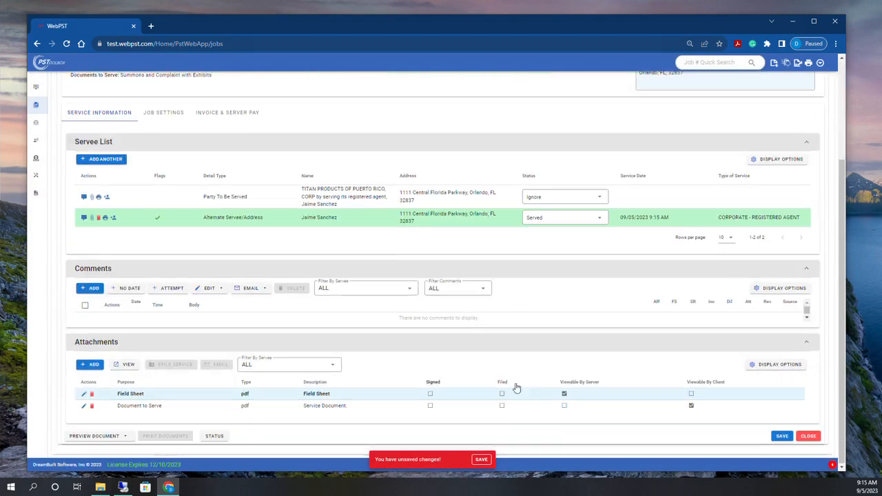
pyautogui.click(783, 436)
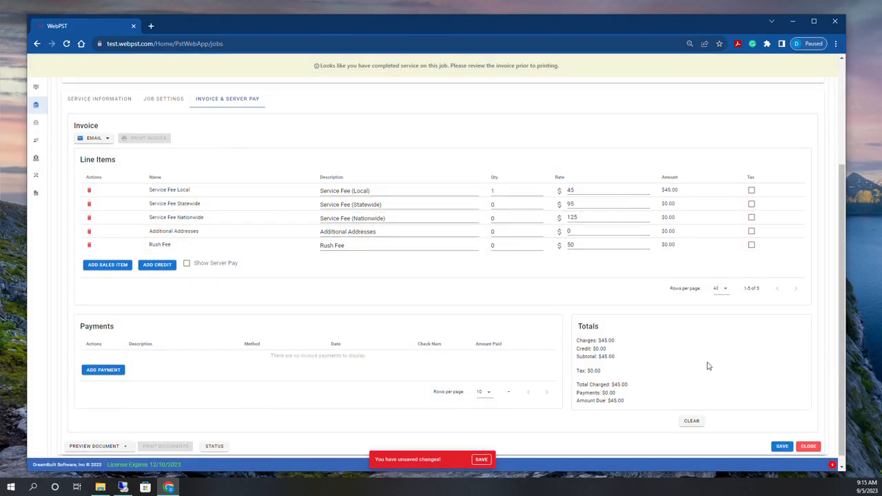
pyautogui.click(783, 447)
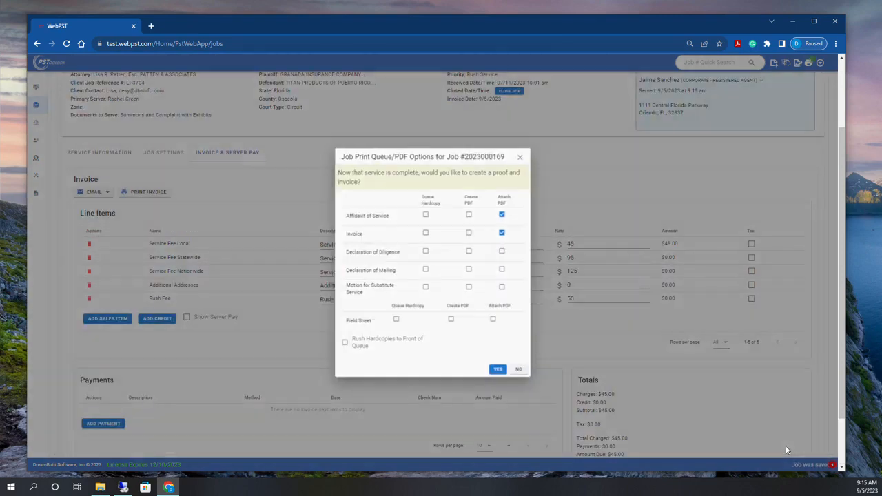
pyautogui.click(500, 373)
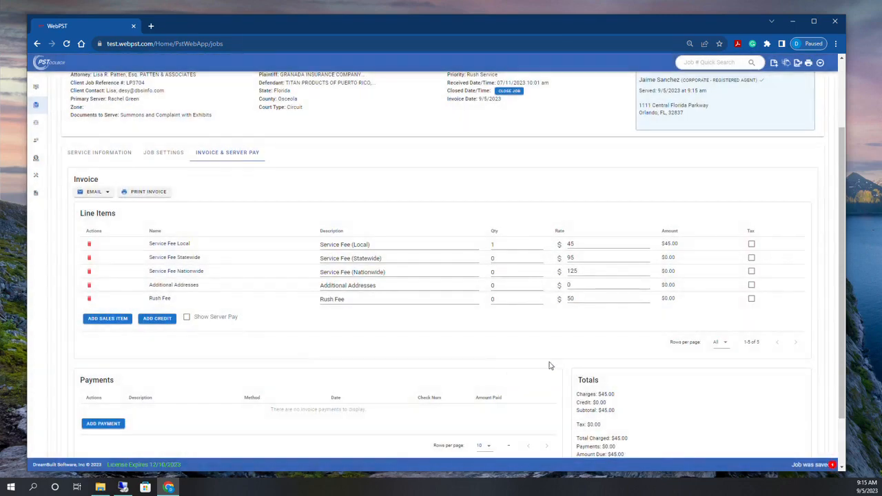
pyautogui.scroll(-2, 732, 354)
pyautogui.click(810, 436)
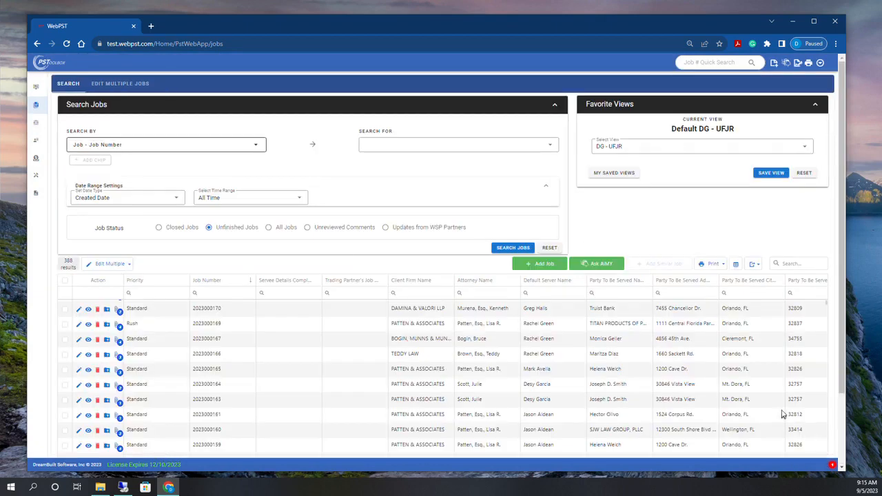